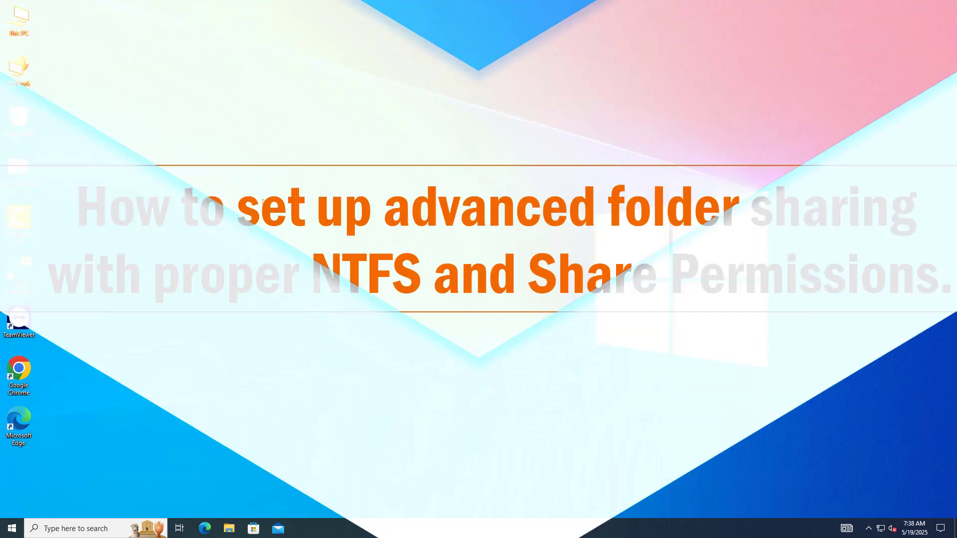
Refresh the desktop and open New Volume (D:) from This PC
{"action": "right_click", "coordinate": [239, 153]}
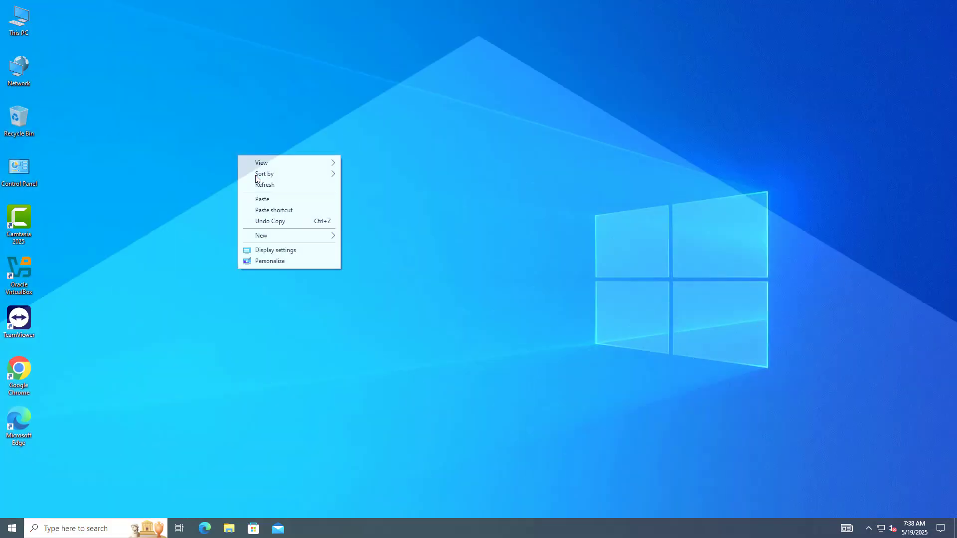
{"action": "left_click", "coordinate": [264, 185]}
{"action": "double_click", "coordinate": [19, 20]}
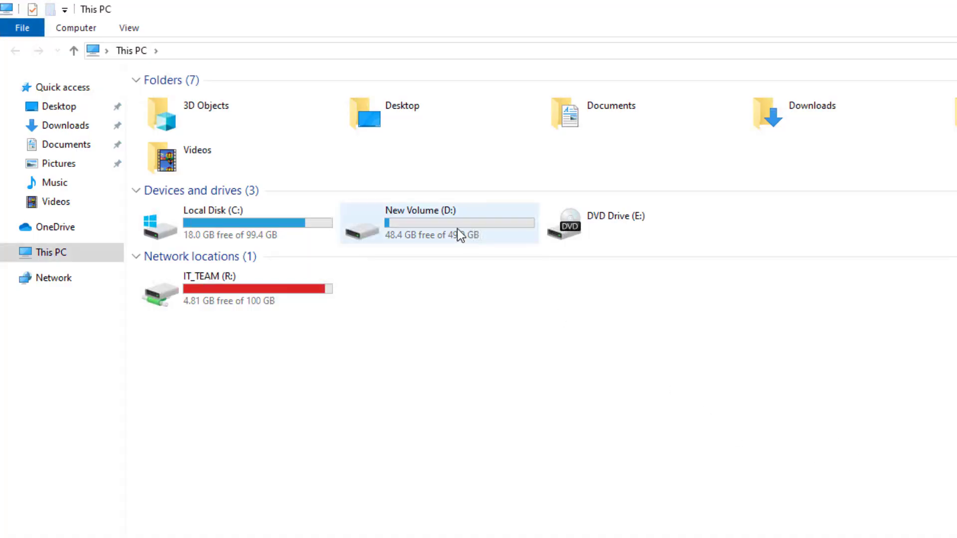
{"action": "double_click", "coordinate": [457, 228]}
Create a new folder named 'Share Folder' on New Volume (D:) and select it
{"action": "right_click", "coordinate": [331, 304]}
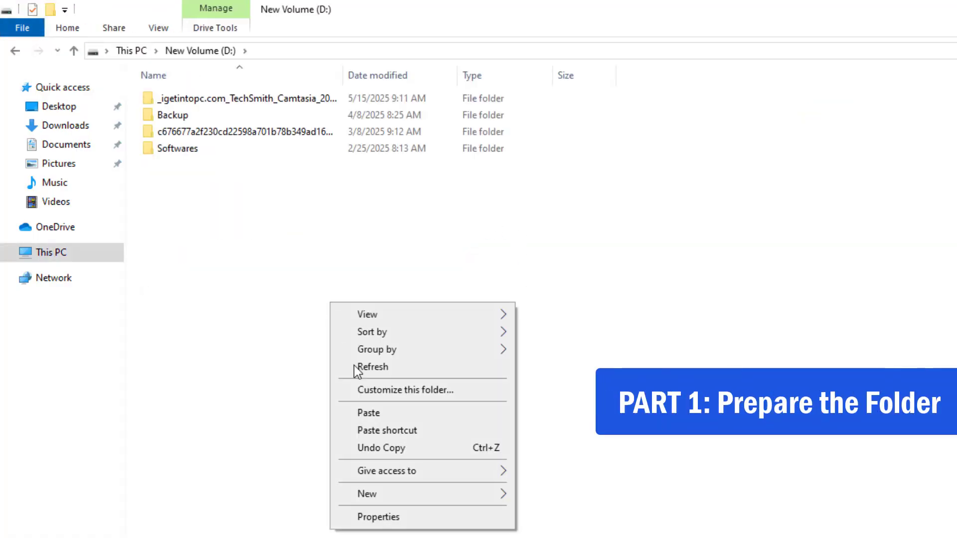
{"action": "mouse_move", "coordinate": [414, 493]}
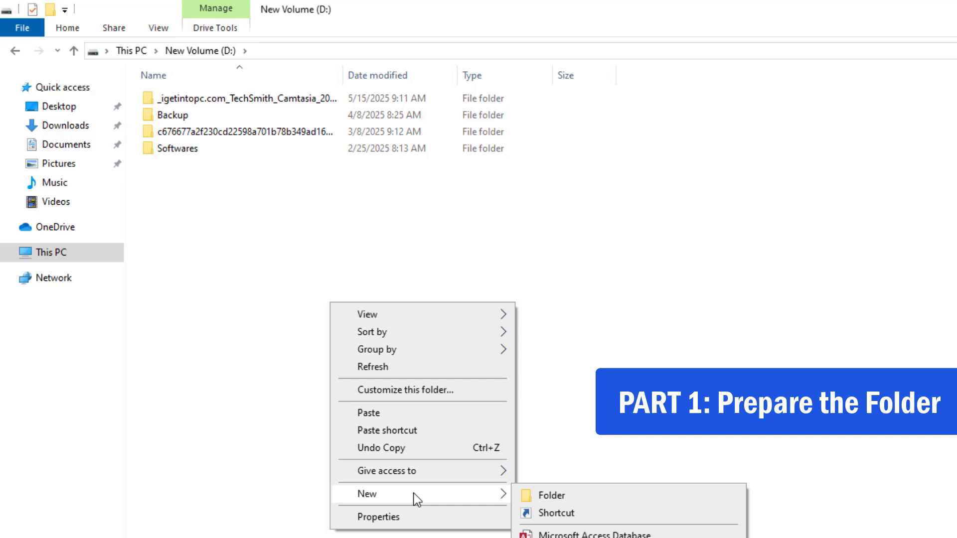
{"action": "left_click", "coordinate": [561, 496]}
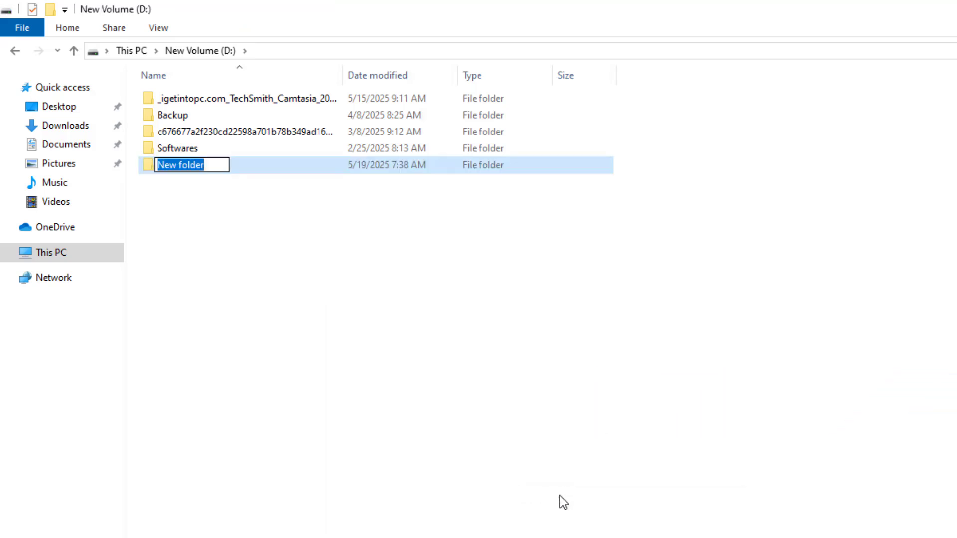
{"action": "type", "text": "Share F"}
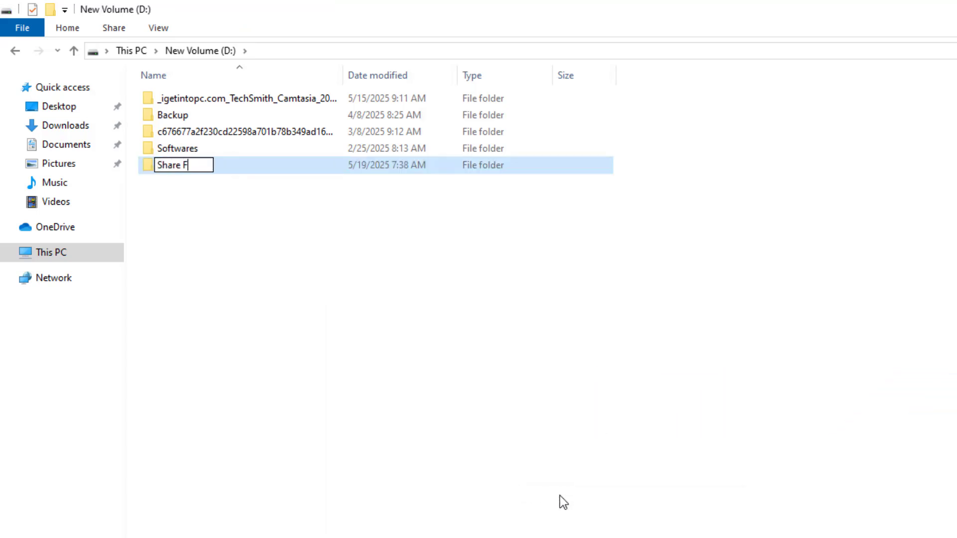
{"action": "type", "text": "older"}
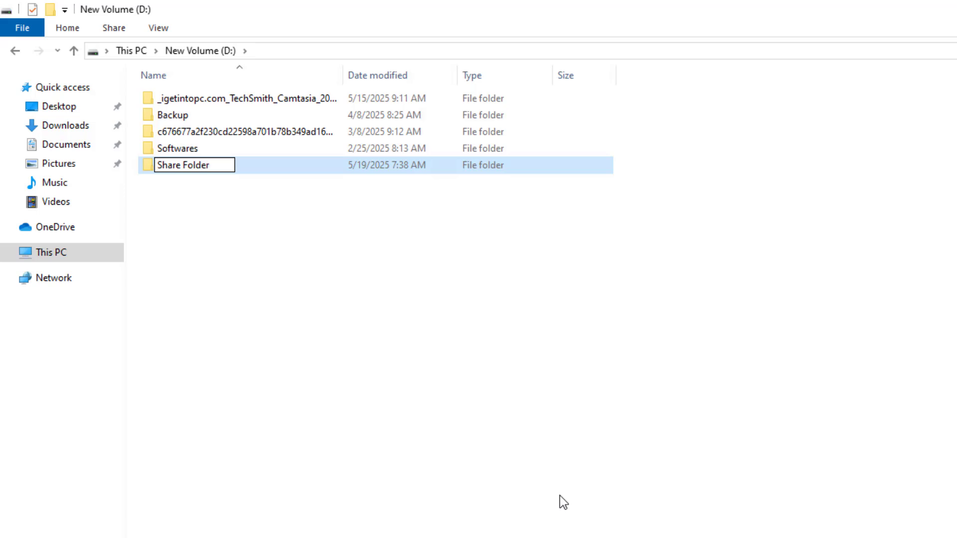
{"action": "left_click", "coordinate": [513, 420]}
{"action": "left_click", "coordinate": [196, 170]}
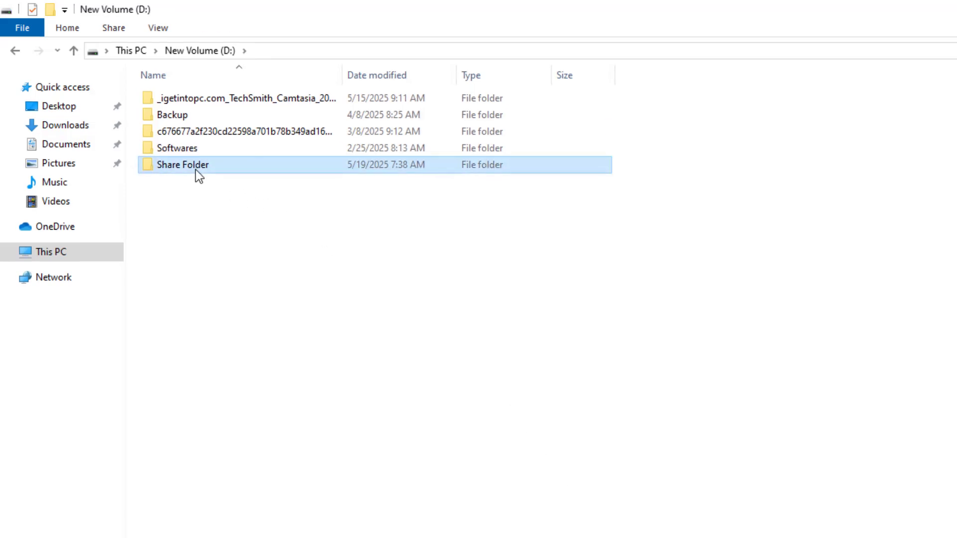
From Share Folder's Properties, go to the Sharing tab's Advanced Sharing dialog
{"action": "right_click", "coordinate": [193, 166]}
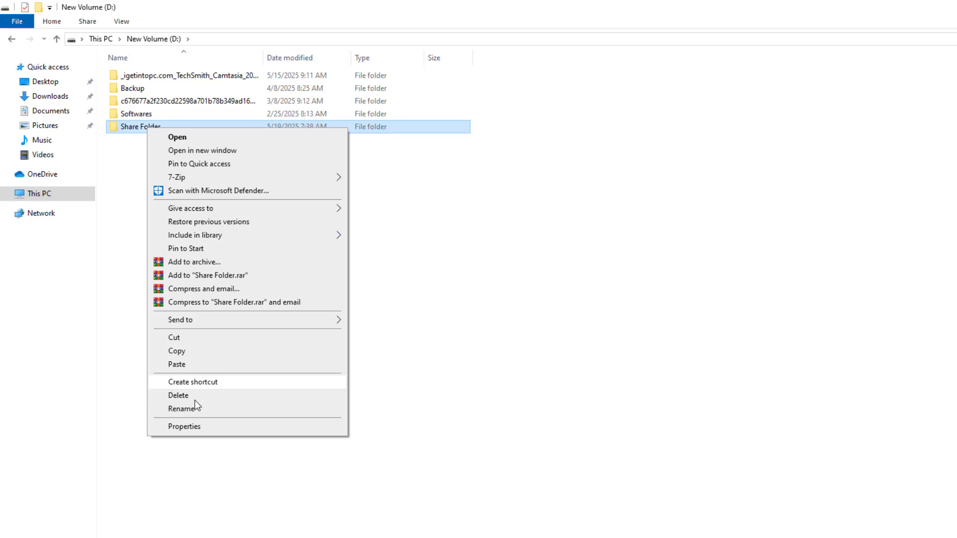
{"action": "left_click", "coordinate": [205, 427]}
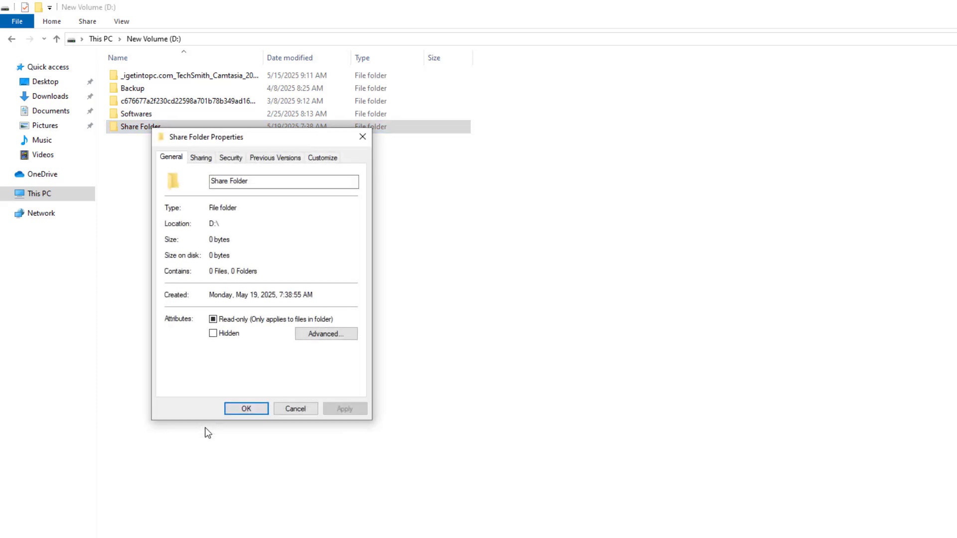
{"action": "left_click", "coordinate": [200, 158]}
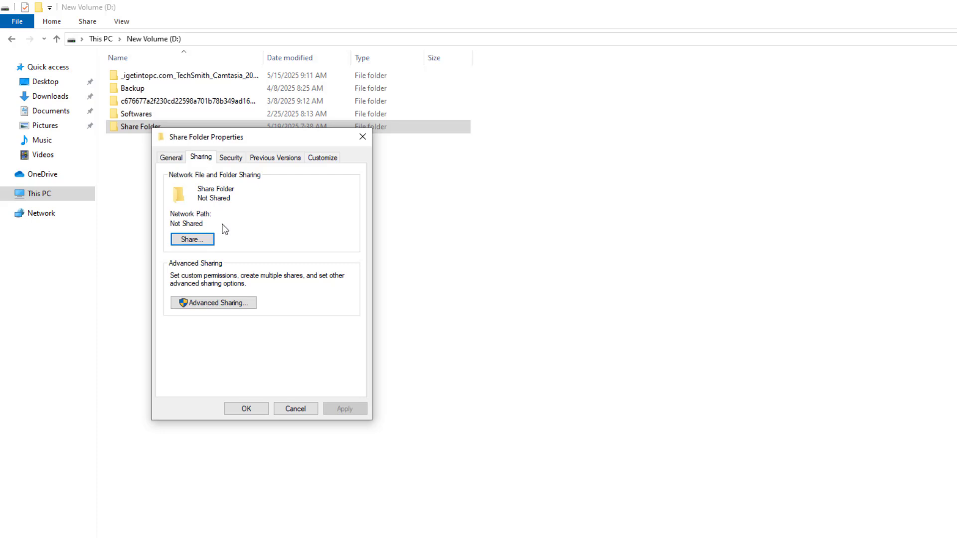
{"action": "left_click", "coordinate": [218, 304]}
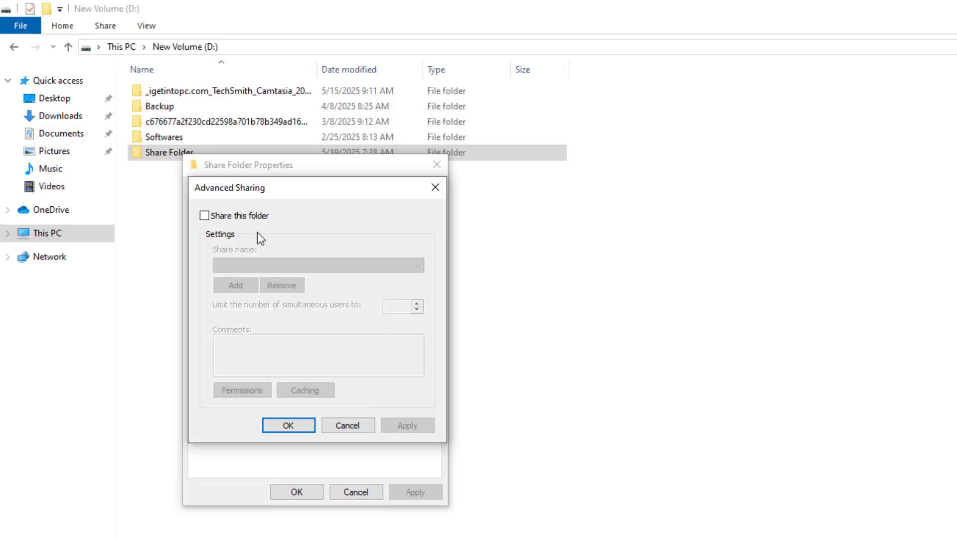
Enable sharing under the name 'Share Folder' and remove Everyone from the share permissions
{"action": "left_click", "coordinate": [204, 216]}
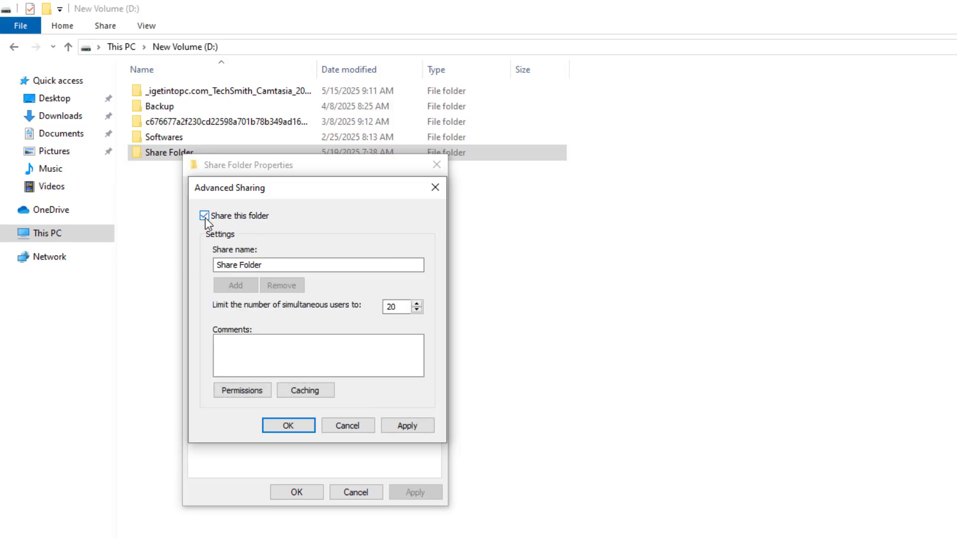
{"action": "left_click", "coordinate": [274, 265]}
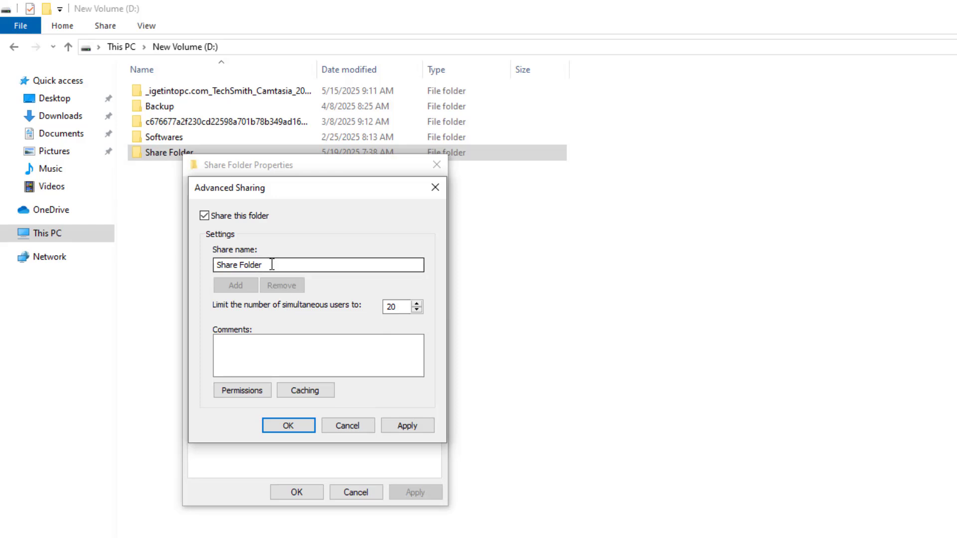
{"action": "left_click_drag", "start_coordinate": [263, 264], "coordinate": [208, 265]}
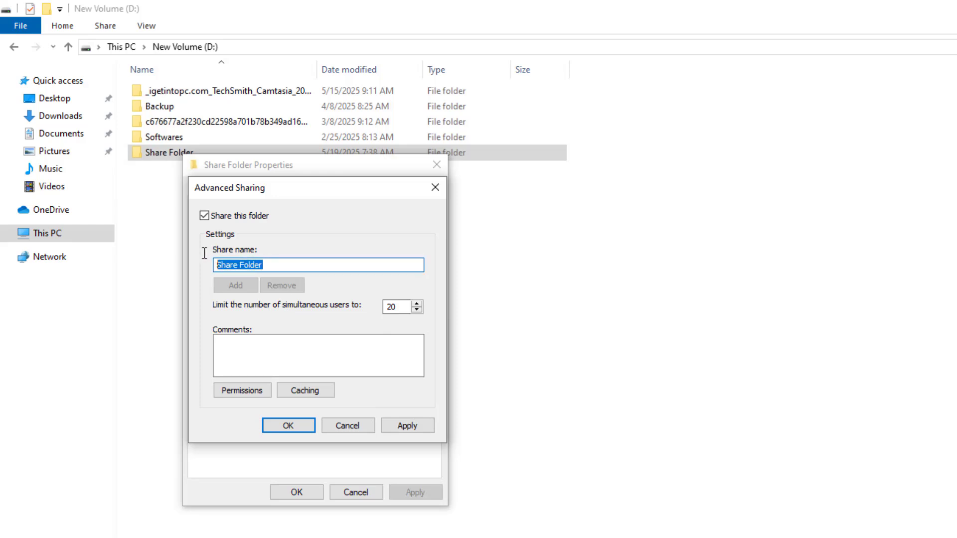
{"action": "left_click", "coordinate": [288, 265]}
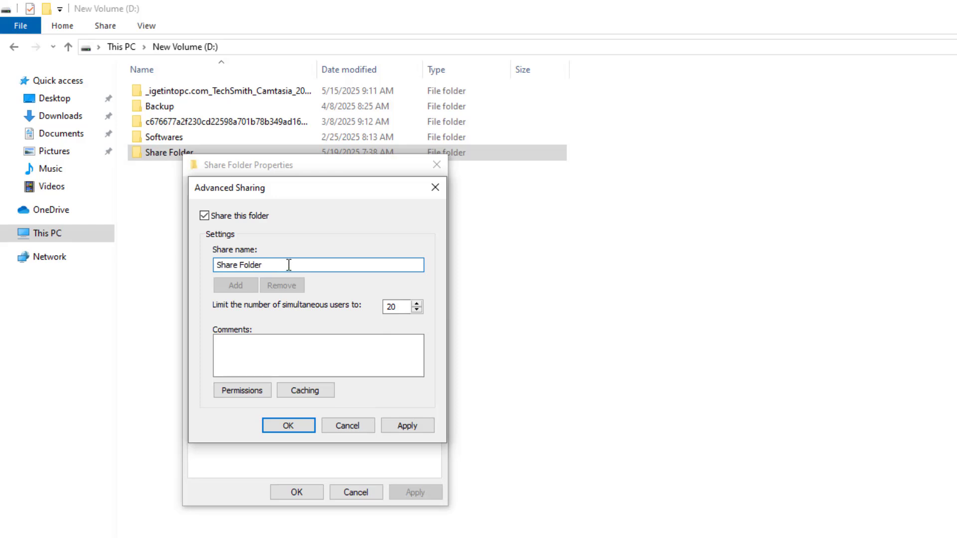
{"action": "left_click", "coordinate": [235, 390]}
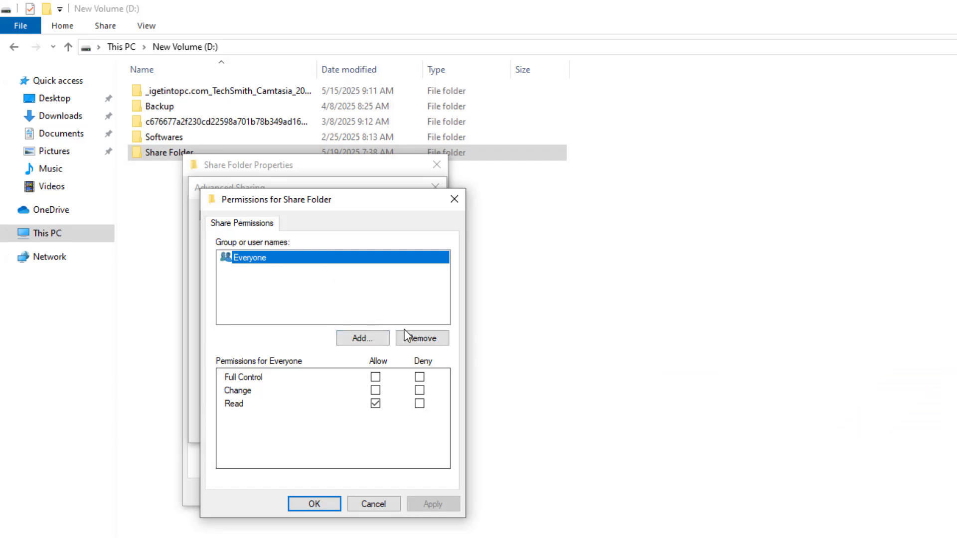
{"action": "left_click", "coordinate": [421, 340]}
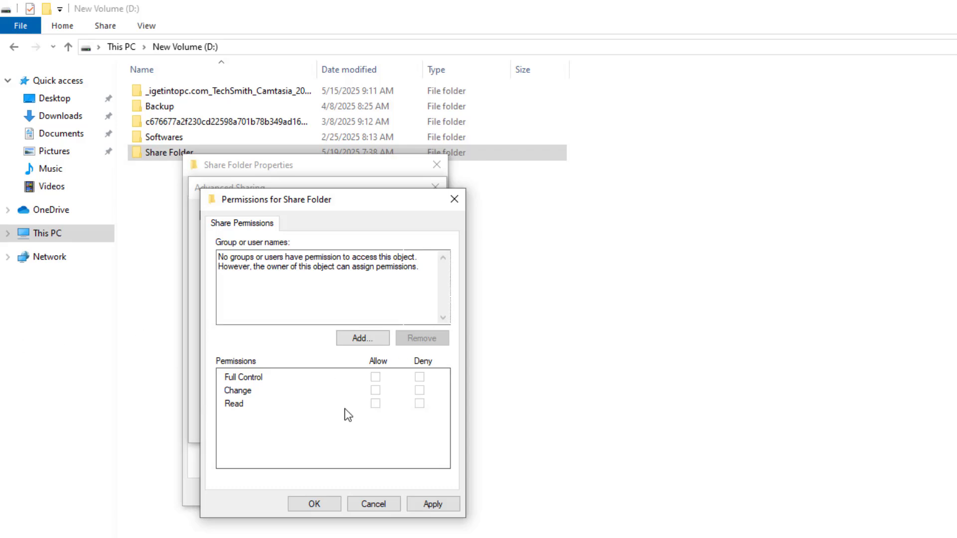
Search for 'IT' and add the IT-USERS group to the share permissions
{"action": "left_click", "coordinate": [361, 339]}
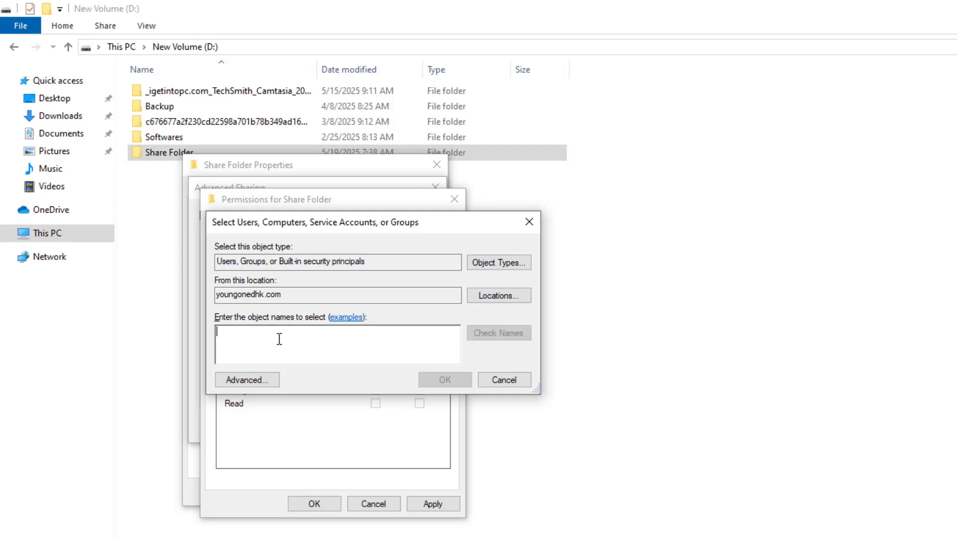
{"action": "type", "text": "IT"}
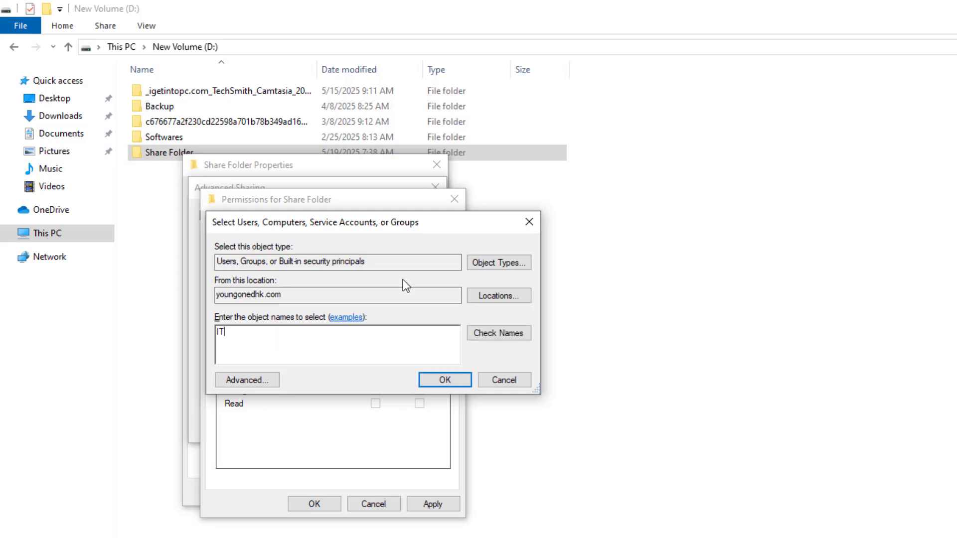
{"action": "left_click", "coordinate": [506, 330]}
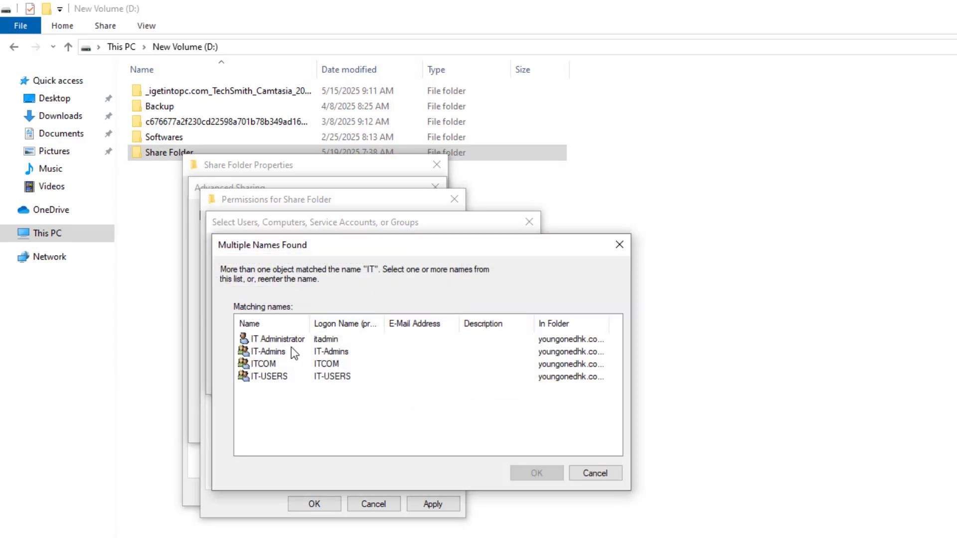
{"action": "left_click", "coordinate": [267, 377]}
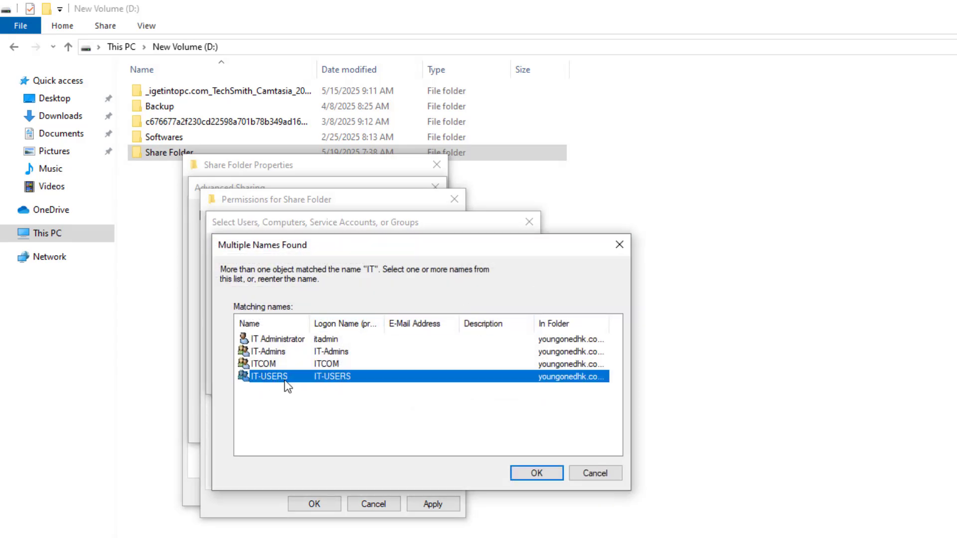
{"action": "left_click", "coordinate": [537, 473]}
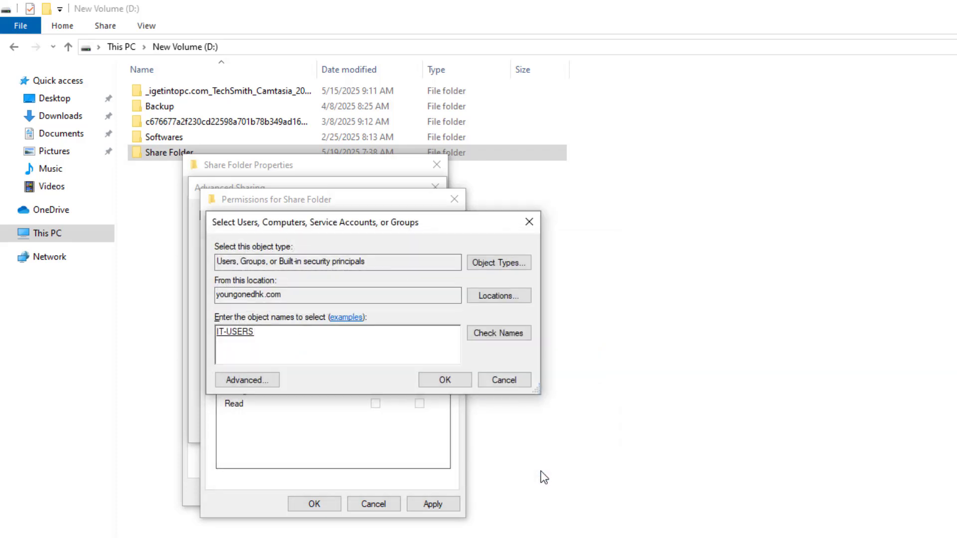
{"action": "left_click", "coordinate": [453, 377]}
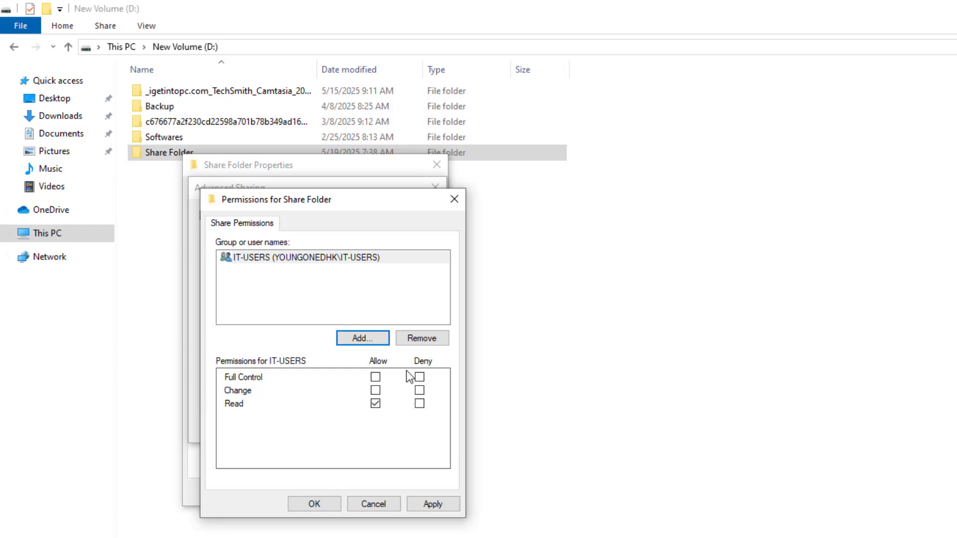
Allow Change and Read for IT-USERS, apply, and close the Permissions dialog
{"action": "left_click", "coordinate": [374, 400]}
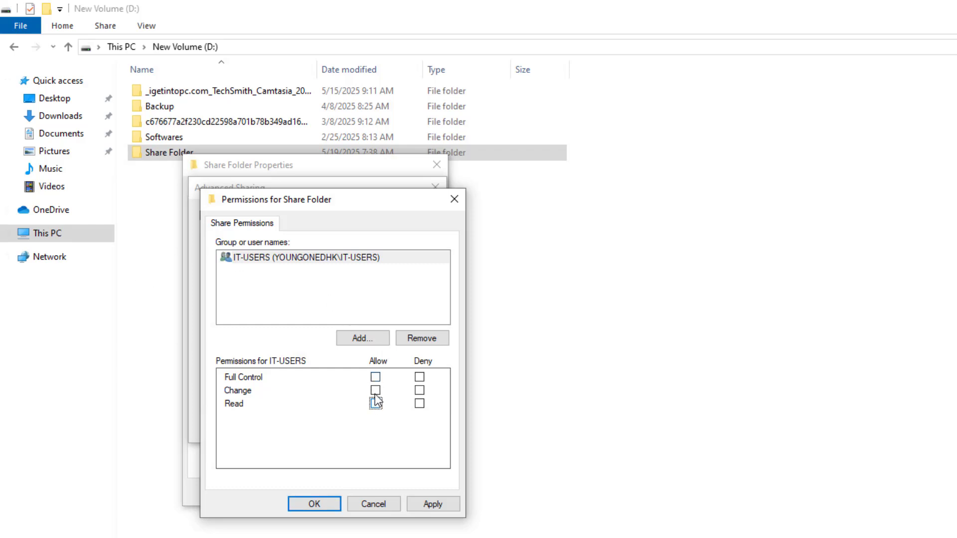
{"action": "left_click", "coordinate": [375, 391]}
{"action": "left_click", "coordinate": [376, 378]}
{"action": "left_click", "coordinate": [376, 378]}
{"action": "left_click", "coordinate": [375, 390]}
{"action": "left_click", "coordinate": [376, 404]}
{"action": "left_click", "coordinate": [375, 391]}
{"action": "left_click", "coordinate": [440, 502]}
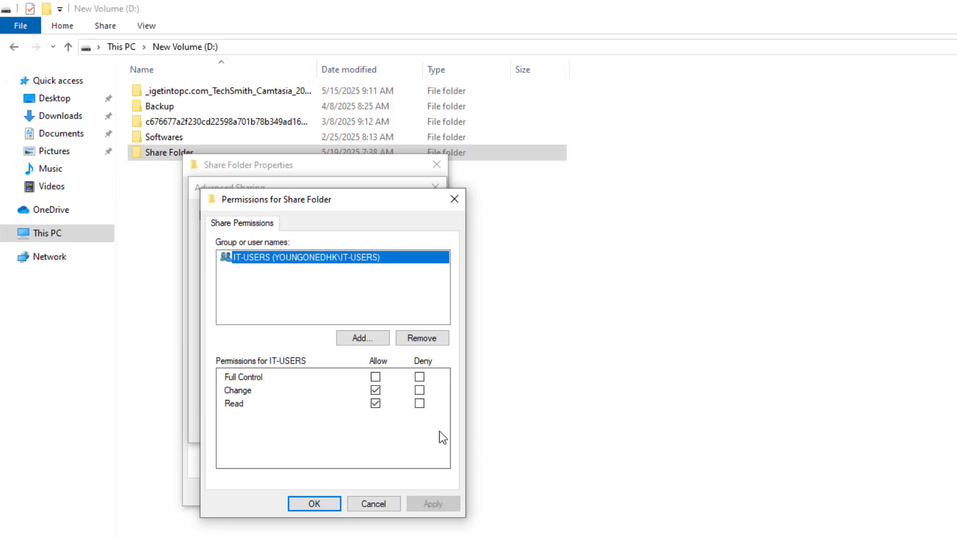
{"action": "left_click", "coordinate": [322, 502]}
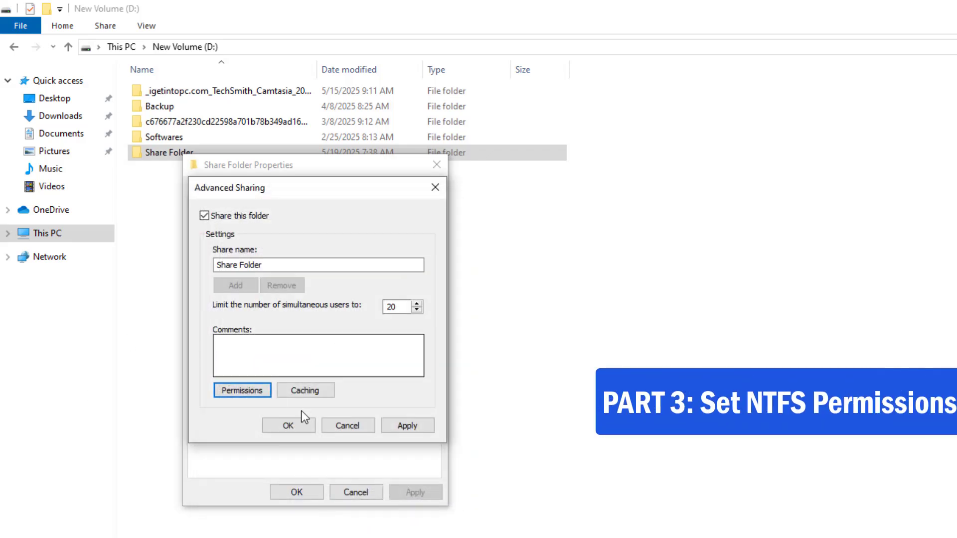
Save the advanced sharing settings and check the network path \\WIN10-GPOTEST\Share Folder
{"action": "left_click", "coordinate": [410, 430]}
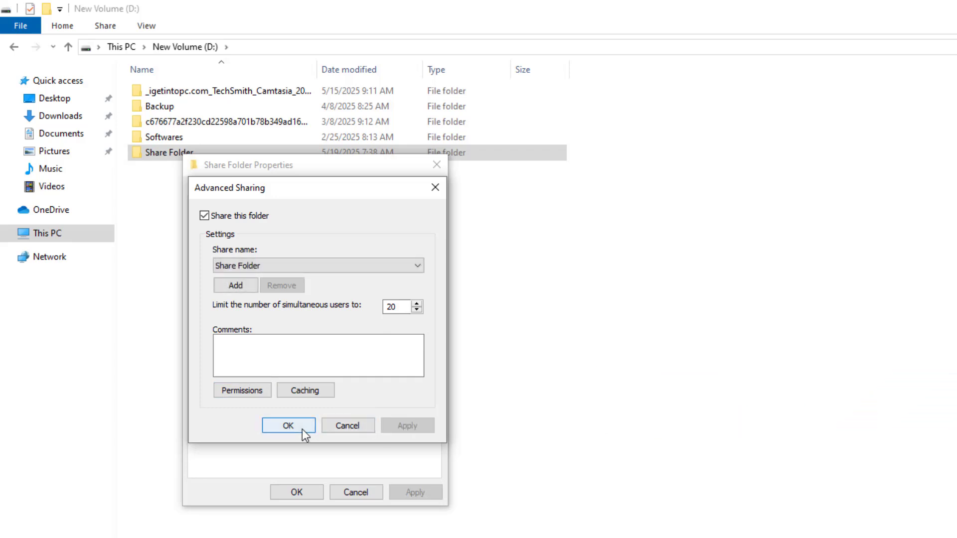
{"action": "left_click", "coordinate": [302, 429]}
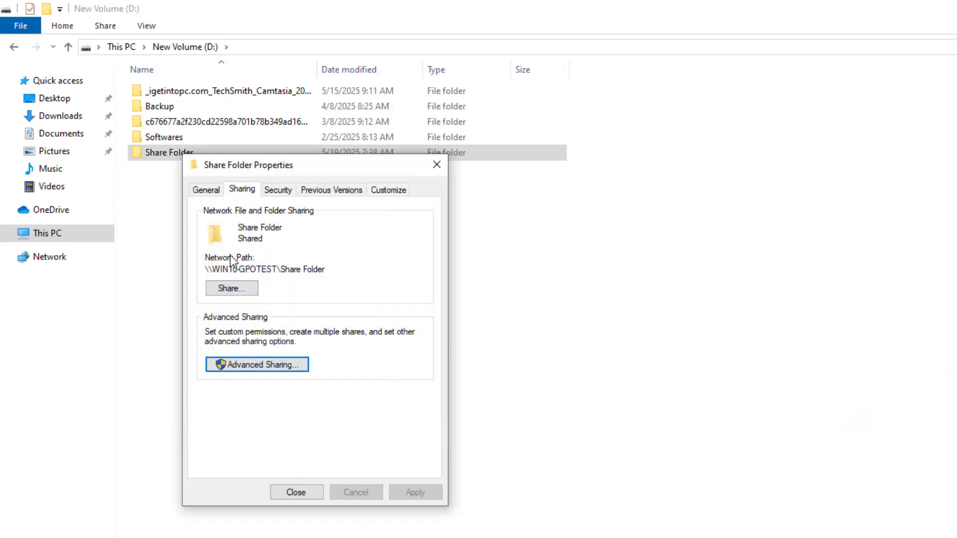
{"action": "left_click_drag", "start_coordinate": [206, 269], "coordinate": [335, 269]}
{"action": "left_click", "coordinate": [337, 269]}
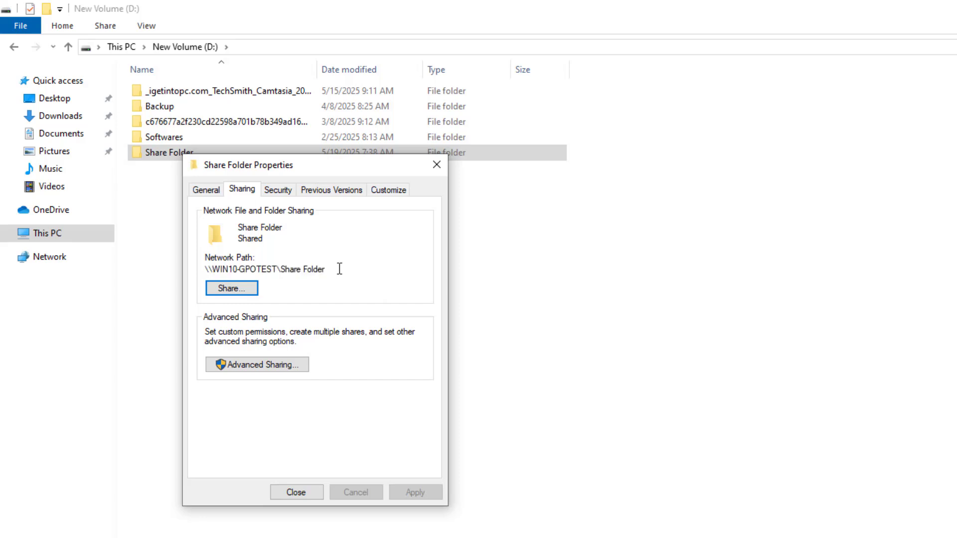
On the Security tab, add IT-USERS (found by searching 'IT') to Share Folder's permissions
{"action": "left_click", "coordinate": [282, 189]}
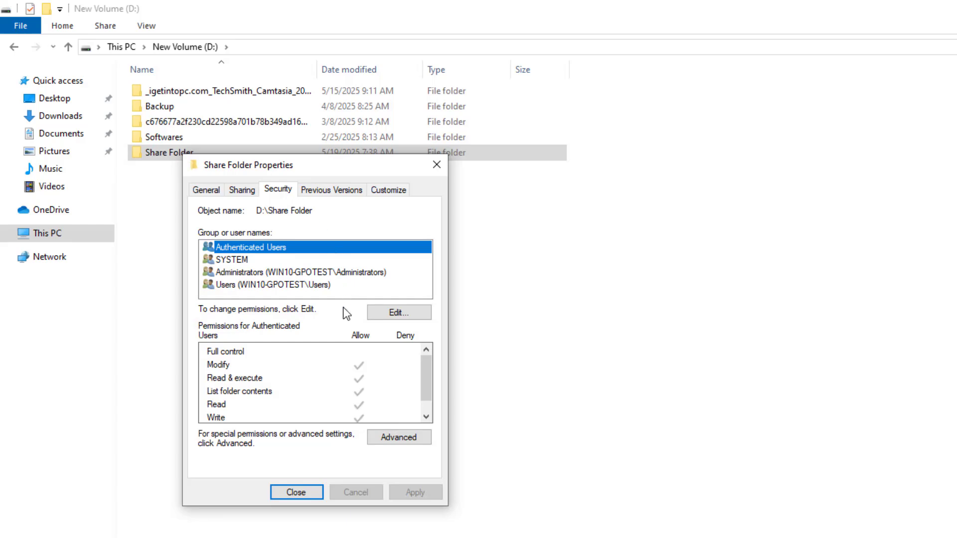
{"action": "left_click", "coordinate": [400, 313]}
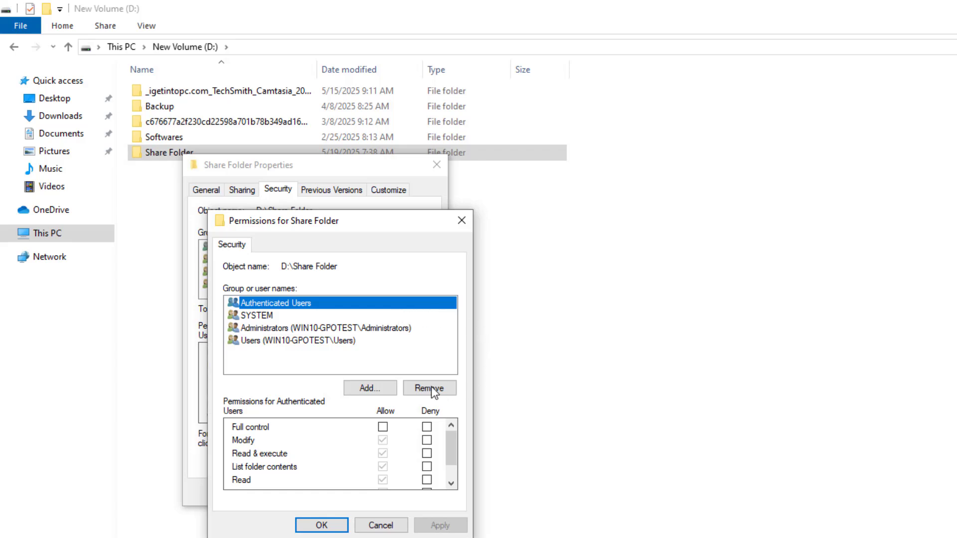
{"action": "left_click", "coordinate": [372, 387]}
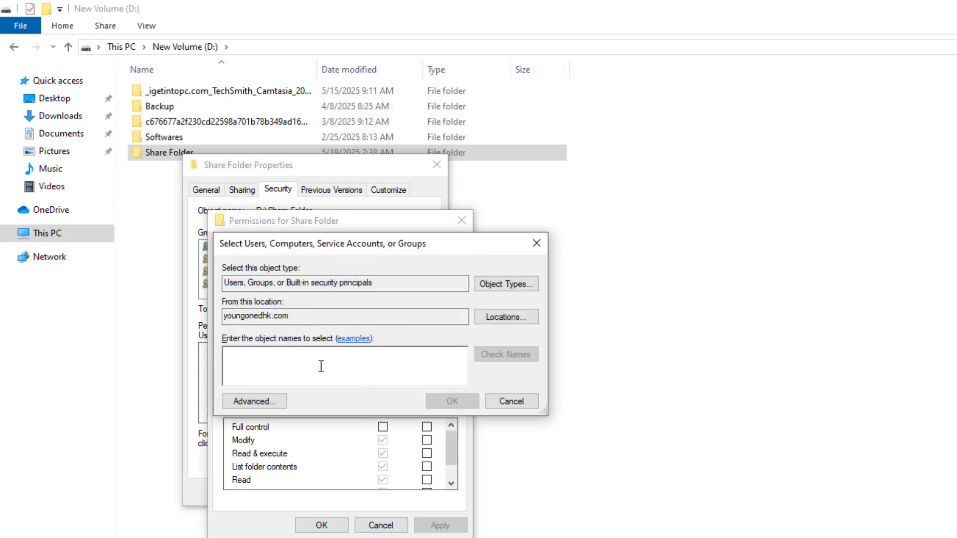
{"action": "type", "text": "IT"}
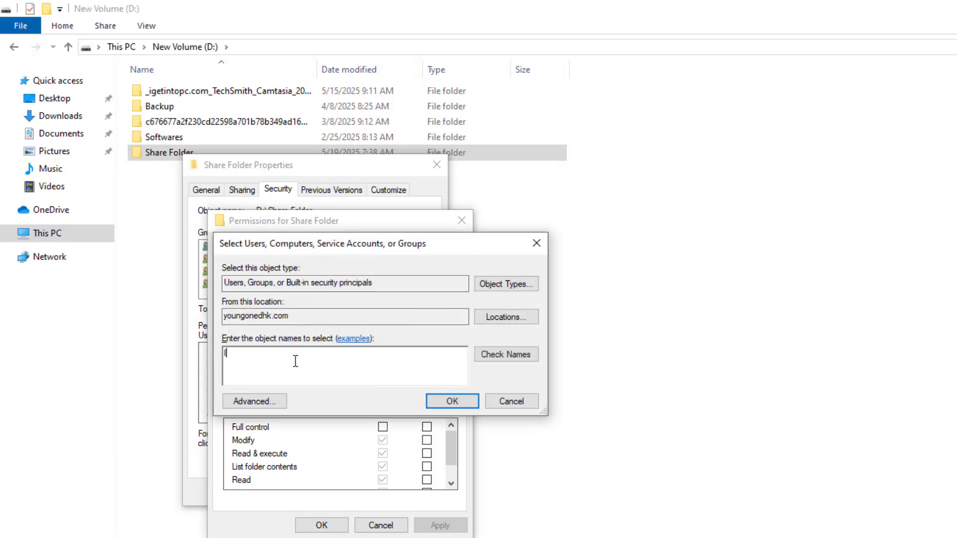
{"action": "left_click", "coordinate": [502, 356]}
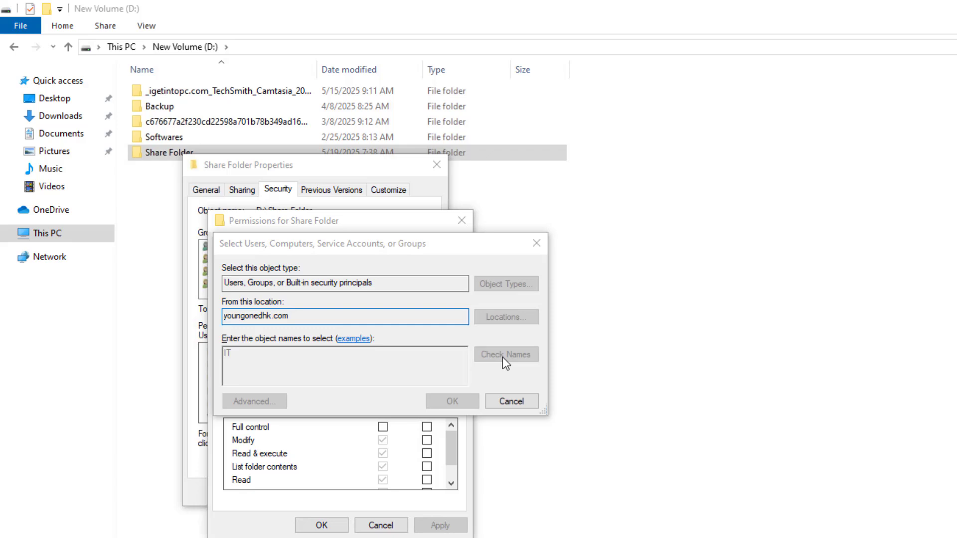
{"action": "left_click", "coordinate": [284, 398]}
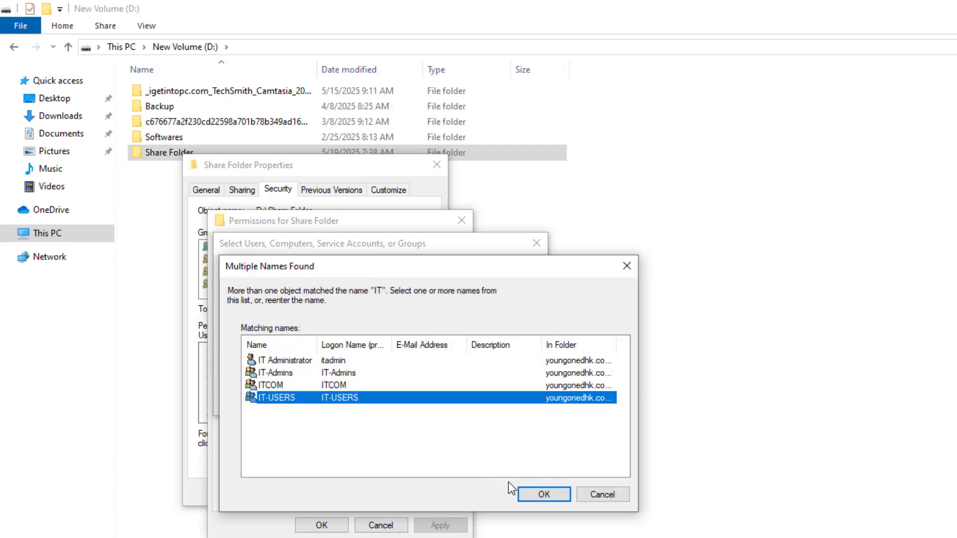
{"action": "left_click", "coordinate": [545, 495]}
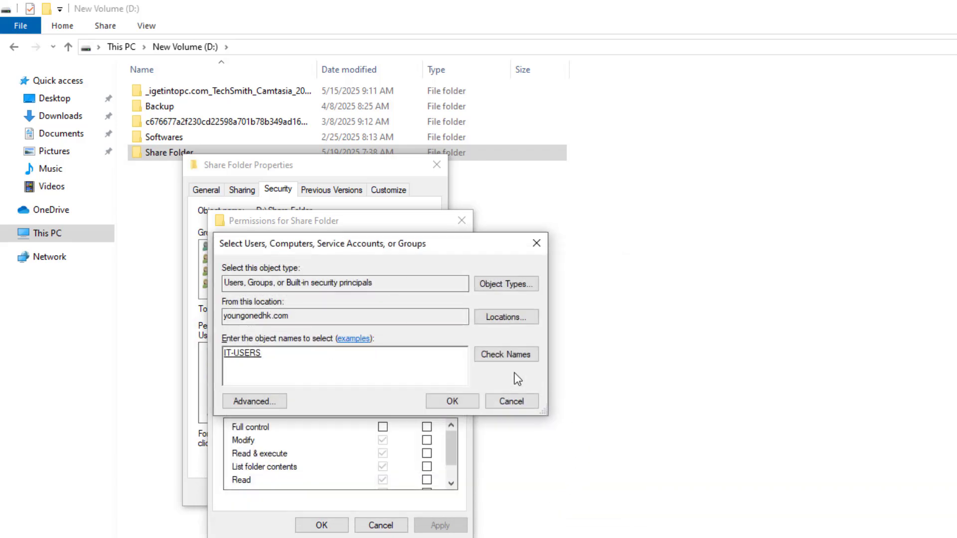
{"action": "left_click", "coordinate": [452, 401]}
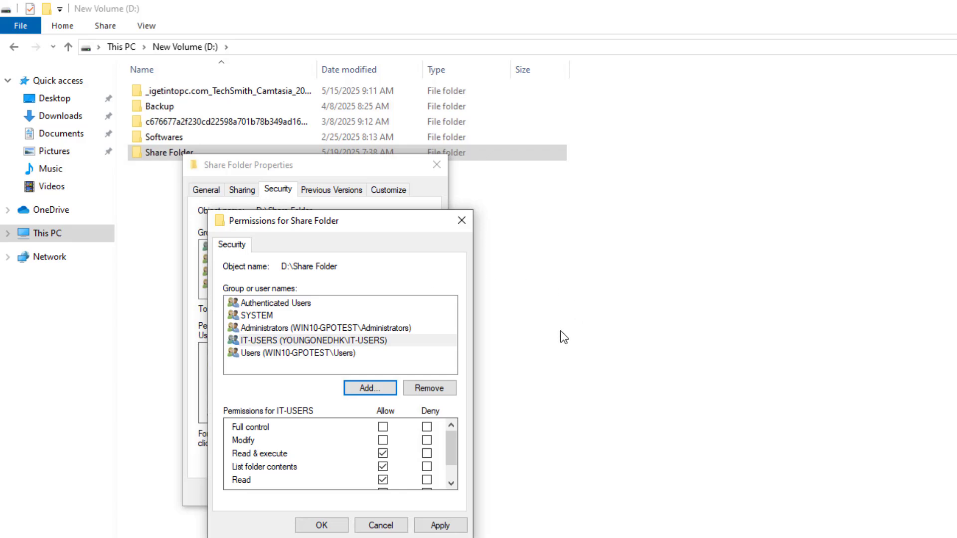
Grant IT-USERS Full control, apply it, and close Share Folder's properties
{"action": "left_click", "coordinate": [382, 428]}
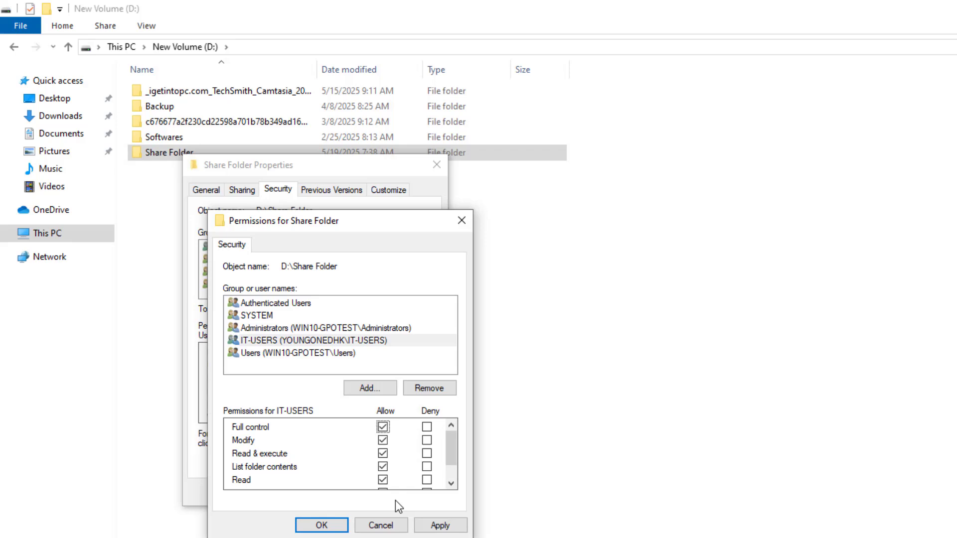
{"action": "left_click", "coordinate": [443, 527]}
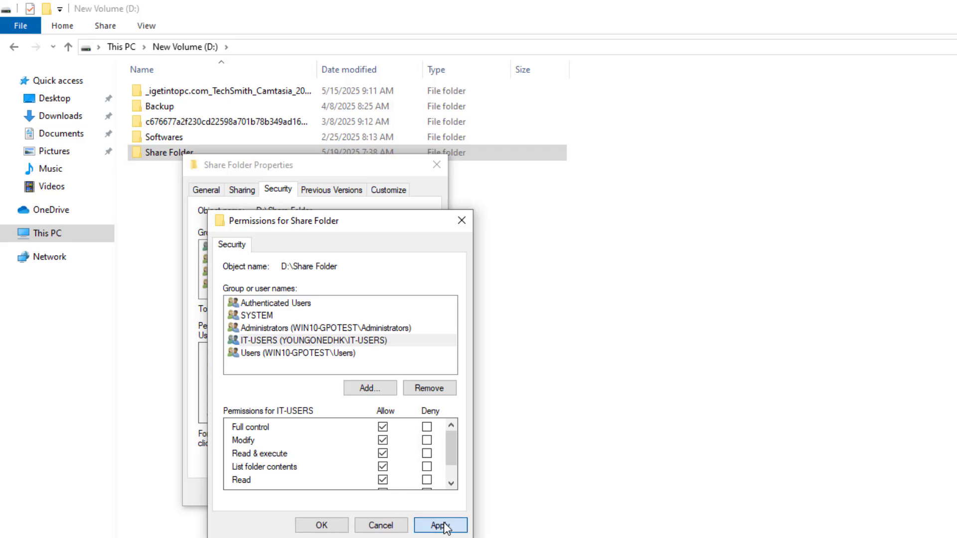
{"action": "left_click", "coordinate": [336, 527]}
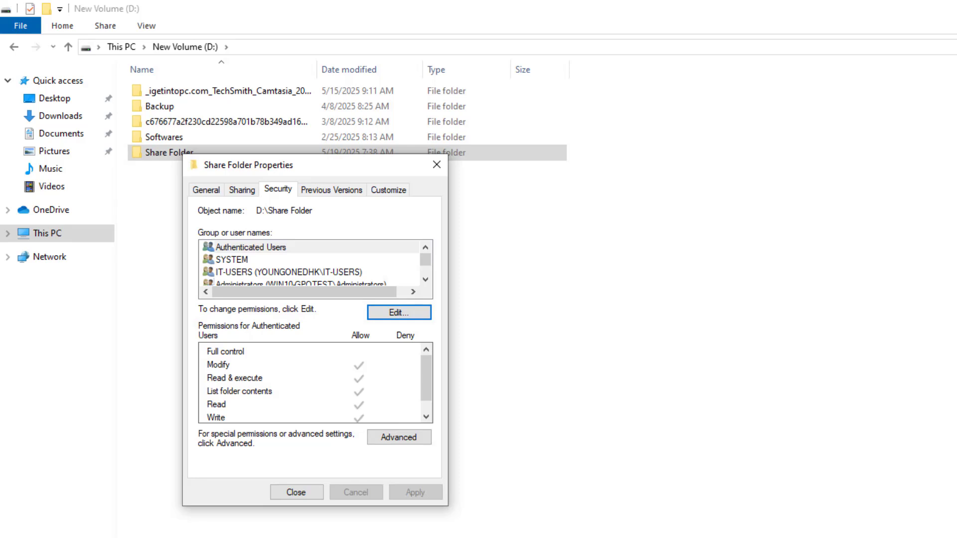
{"action": "left_click", "coordinate": [295, 493]}
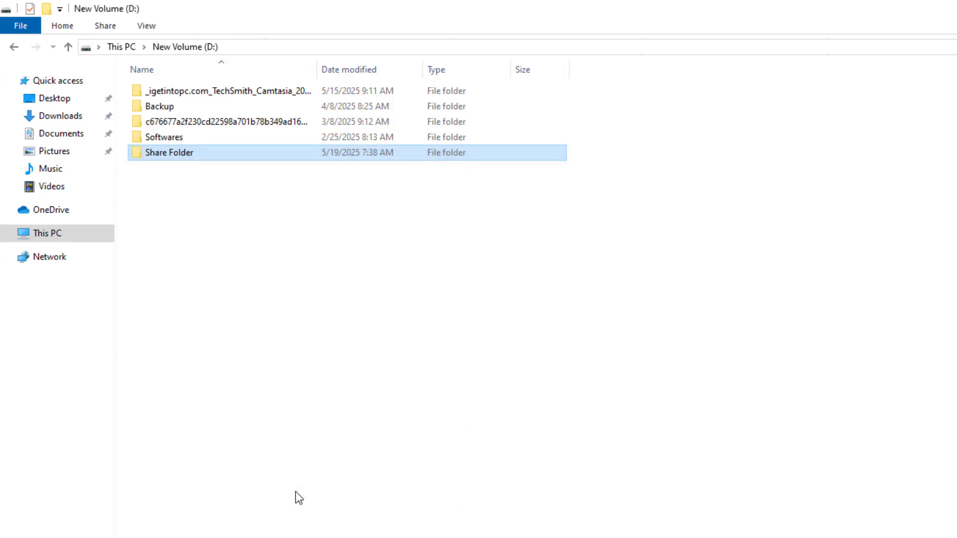
Open \\WIN10-GPOTEST\Share Folder over the network through the Run prompt
{"action": "left_click", "coordinate": [441, 488]}
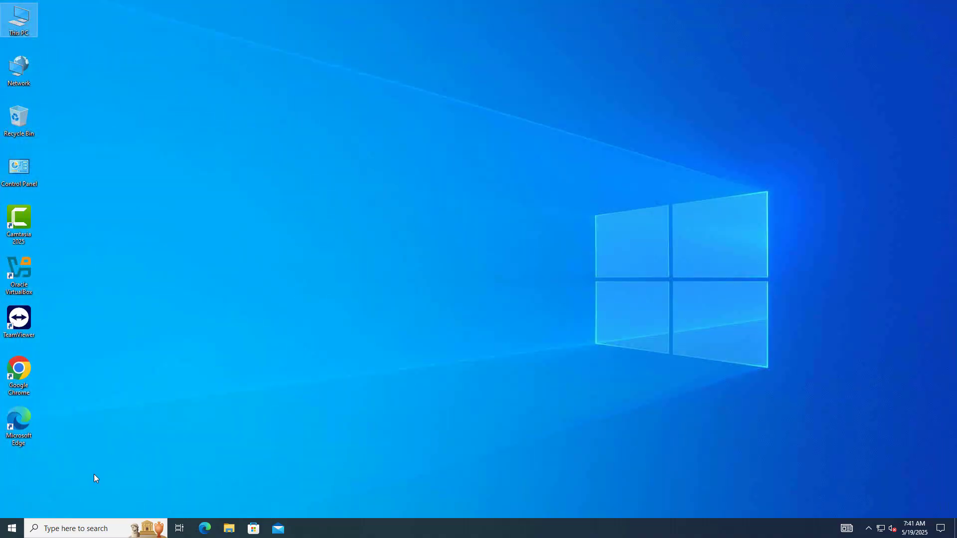
{"action": "right_click", "coordinate": [12, 528]}
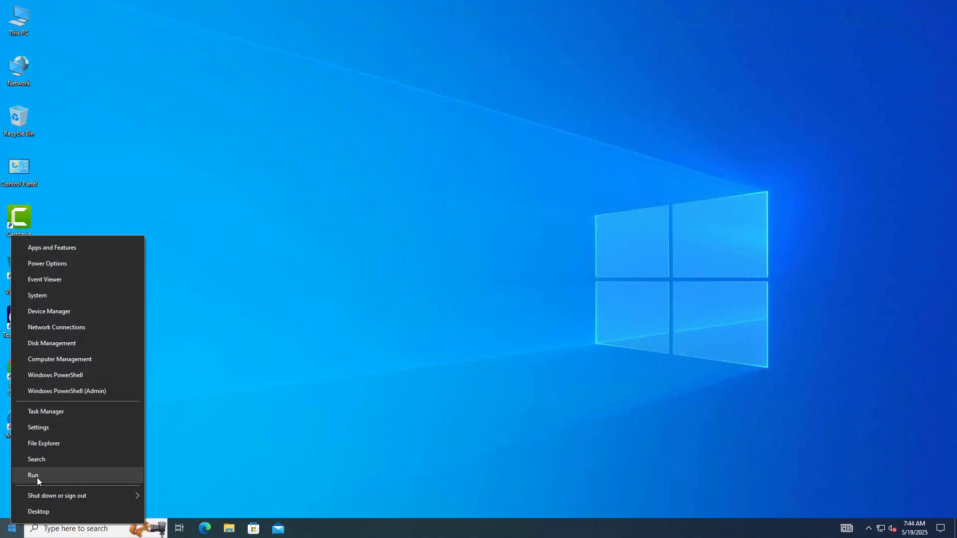
{"action": "left_click", "coordinate": [37, 478]}
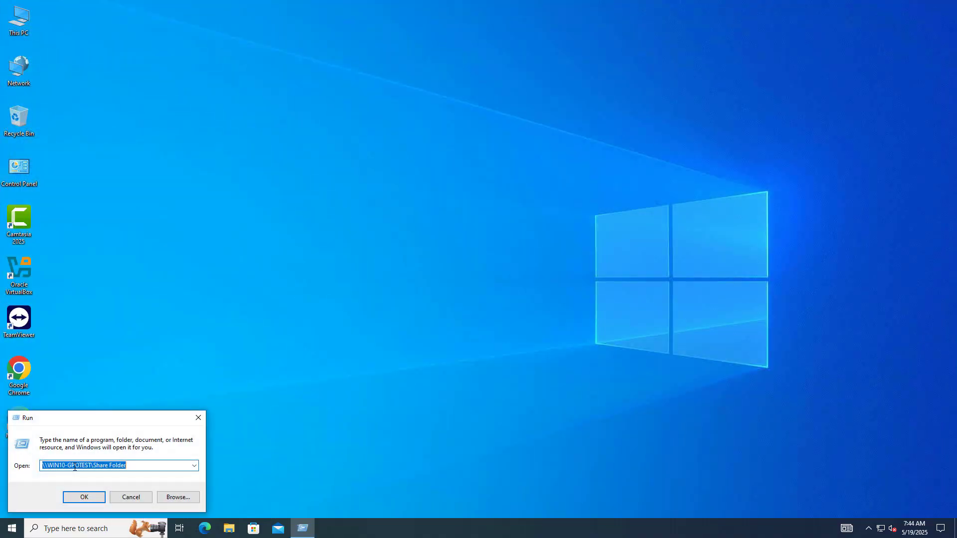
{"action": "left_click", "coordinate": [142, 466]}
{"action": "left_click_drag", "start_coordinate": [130, 466], "coordinate": [47, 466]}
{"action": "left_click", "coordinate": [89, 498]}
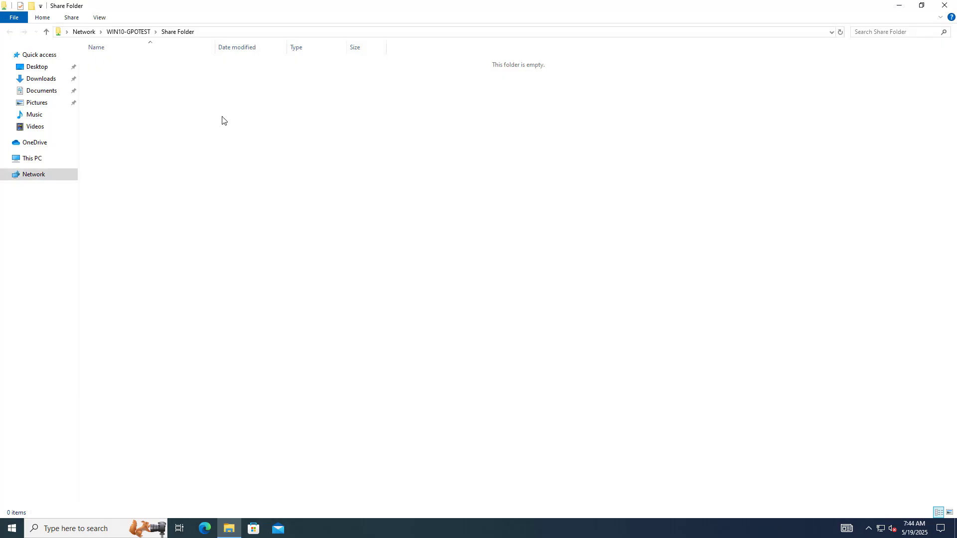
Create a folder named 'New folder' inside the network share
{"action": "right_click", "coordinate": [259, 127]}
{"action": "mouse_move", "coordinate": [323, 253]}
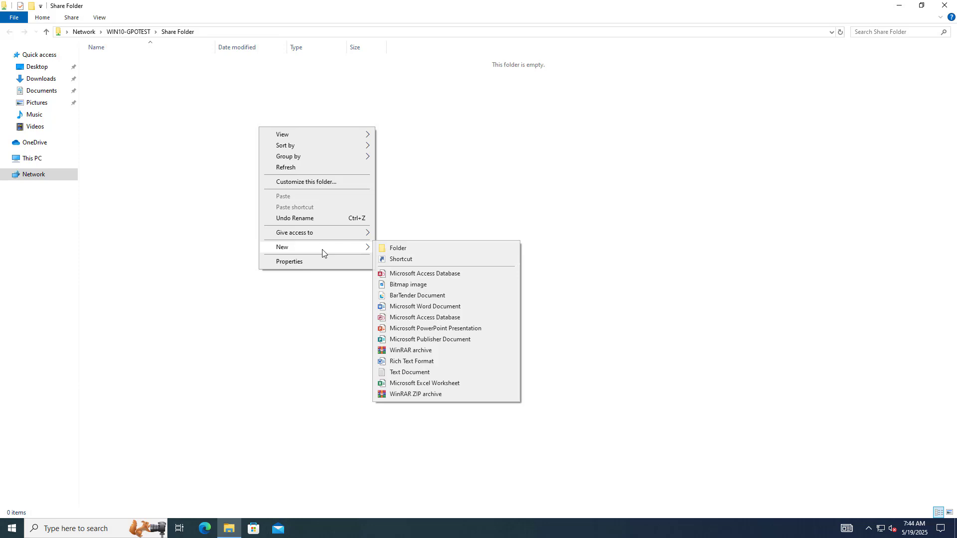
{"action": "left_click", "coordinate": [397, 248]}
{"action": "left_click", "coordinate": [218, 169]}
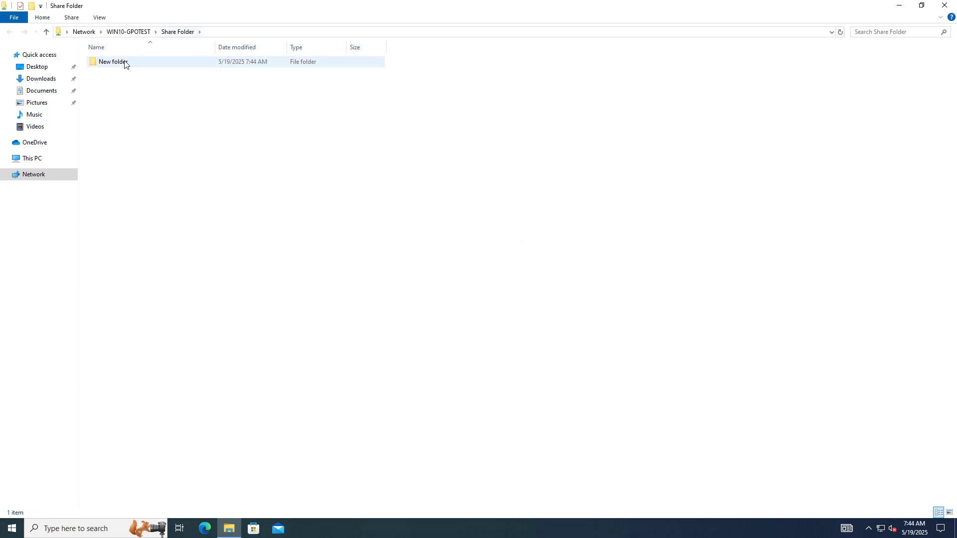
Browse to Share Folder on New Volume (D:) from This PC
{"action": "left_click", "coordinate": [38, 163]}
{"action": "double_click", "coordinate": [267, 149]}
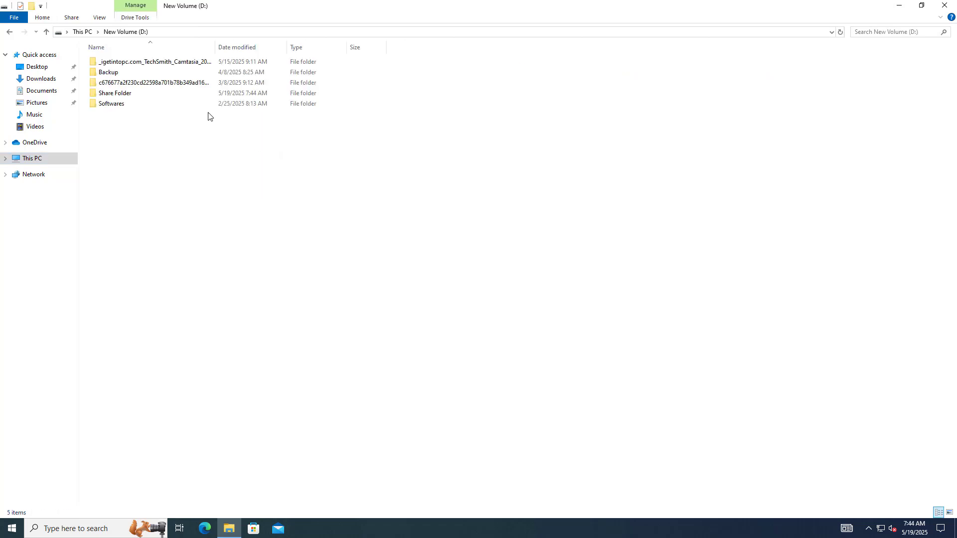
{"action": "double_click", "coordinate": [115, 93]}
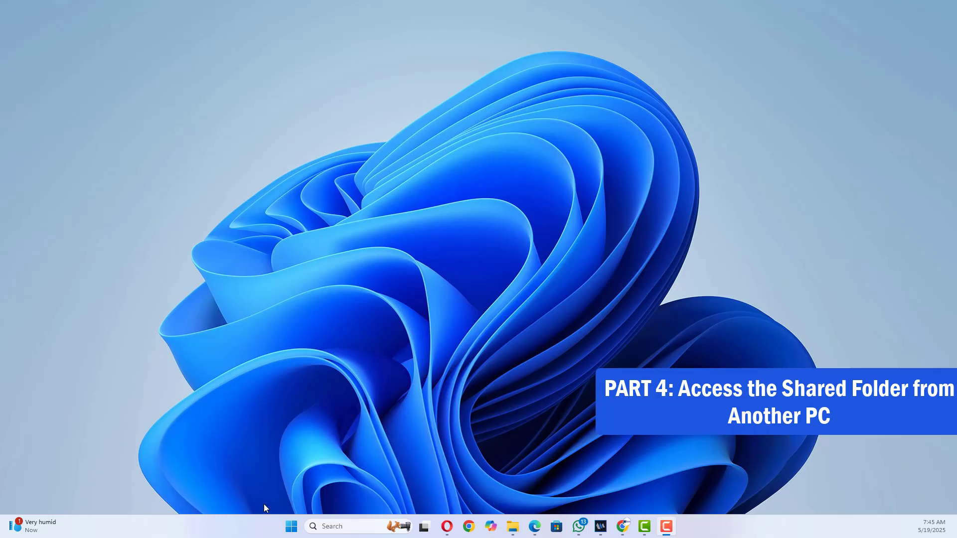
From the Windows 11 PC, enter \\WIN10-GPOTEST\Share Folder in Run and open it
{"action": "right_click", "coordinate": [291, 526]}
{"action": "left_click", "coordinate": [274, 465]}
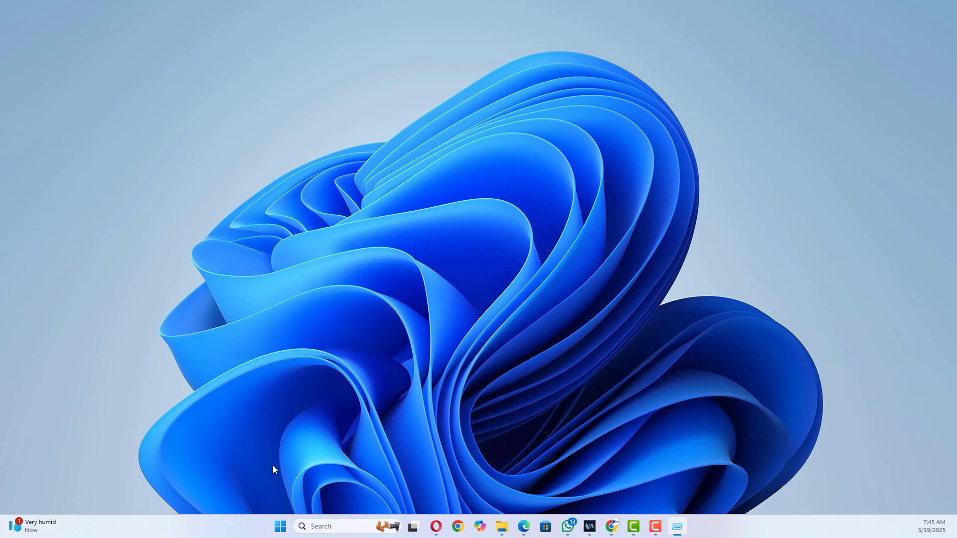
{"action": "left_click", "coordinate": [93, 464]}
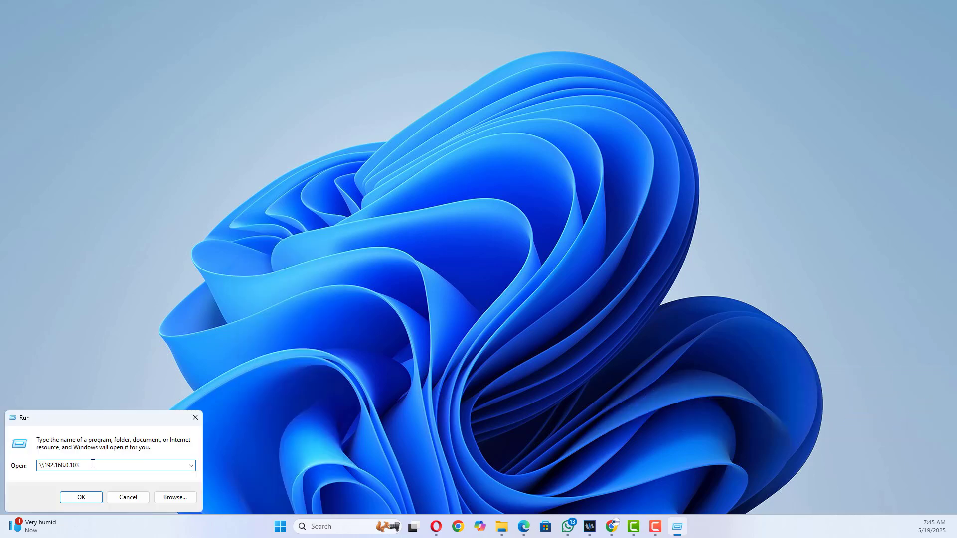
{"action": "key", "text": "BackSpace"}
{"action": "key", "text": "BackSpace"}
{"action": "key", "text": "BackSpace"}
{"action": "key", "text": "BackSpace"}
{"action": "key", "text": "BackSpace"}
{"action": "key", "text": "BackSpace"}
{"action": "key", "text": "BackSpace"}
{"action": "key", "text": "BackSpace"}
{"action": "key", "text": "BackSpace"}
{"action": "key", "text": "BackSpace"}
{"action": "key", "text": "BackSpace"}
{"action": "key", "text": "BackSpace"}
{"action": "key", "text": "BackSpace"}
{"action": "key", "text": "BackSpace"}
{"action": "key", "text": "BackSpace"}
{"action": "type", "text": "\\WIN10"}
{"action": "type", "text": "-GPOTEST\\"}
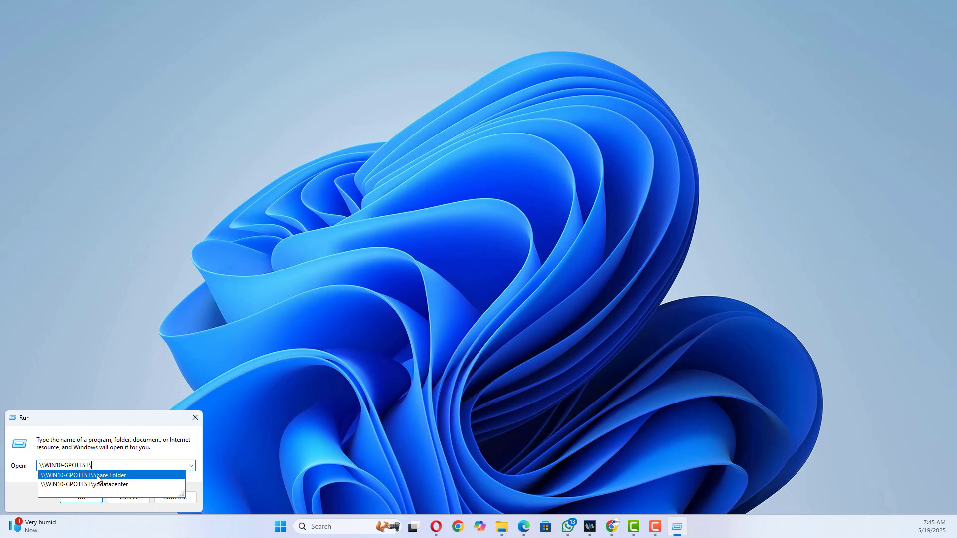
{"action": "left_click", "coordinate": [98, 476]}
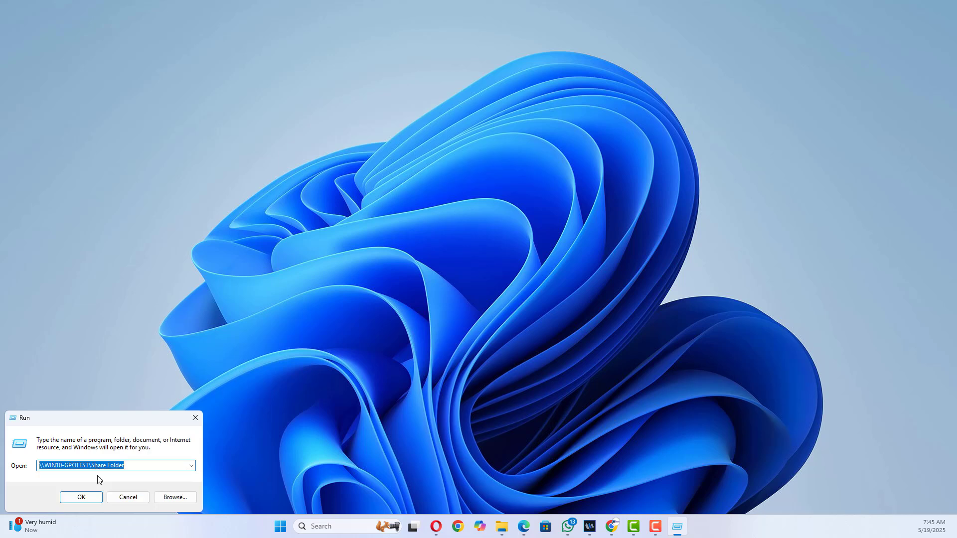
{"action": "left_click", "coordinate": [86, 498]}
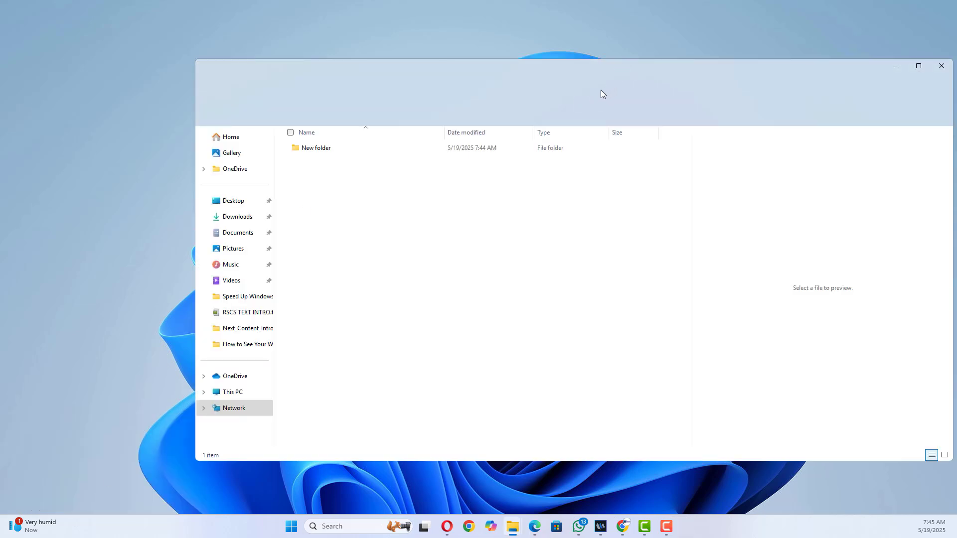
Move the share window, select New folder, close the window, then open the address bar's edit options
{"action": "left_click_drag", "start_coordinate": [479, 71], "coordinate": [382, 63]}
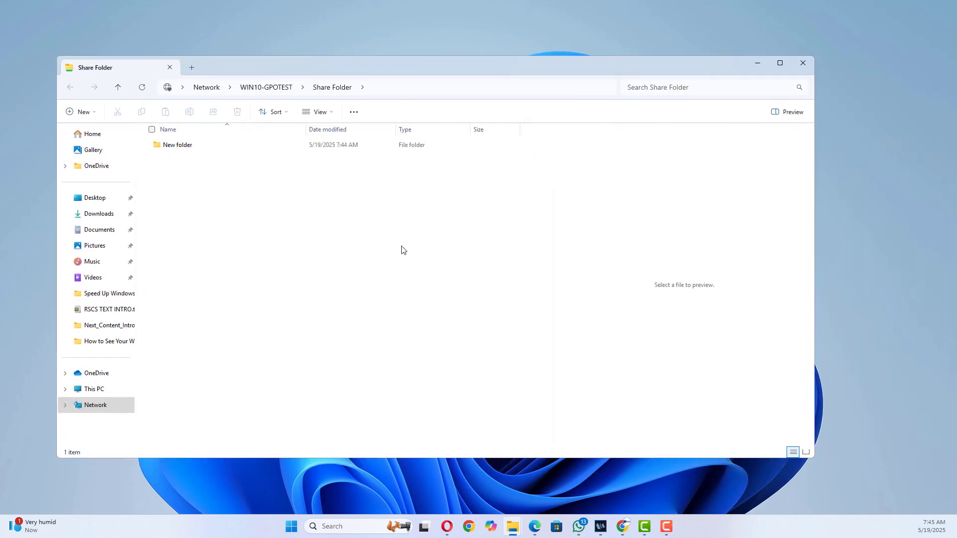
{"action": "left_click", "coordinate": [182, 149]}
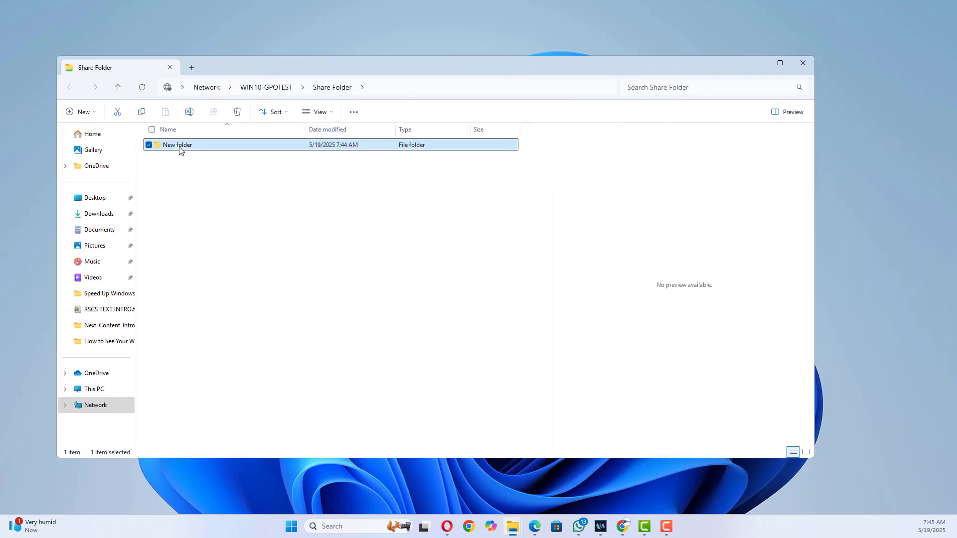
{"action": "left_click", "coordinate": [803, 64]}
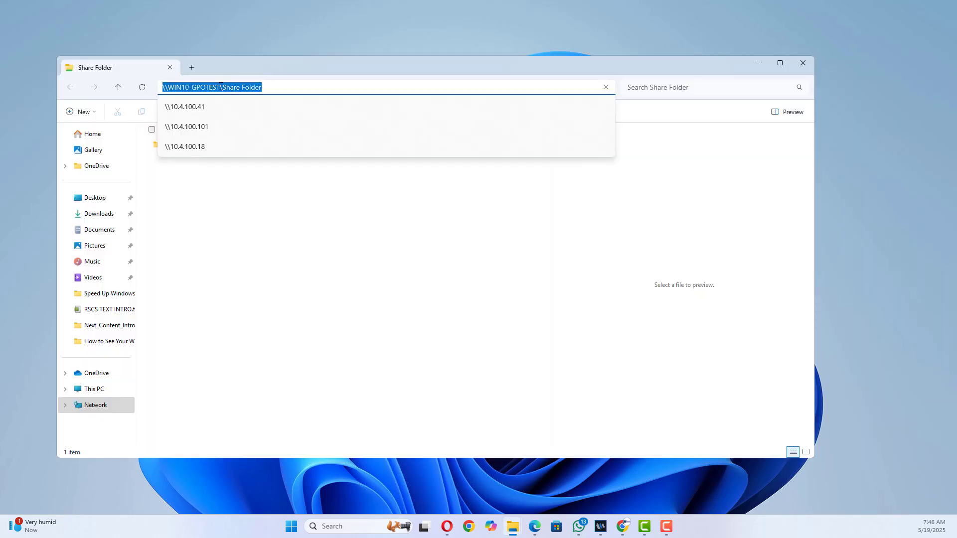
{"action": "right_click", "coordinate": [221, 87]}
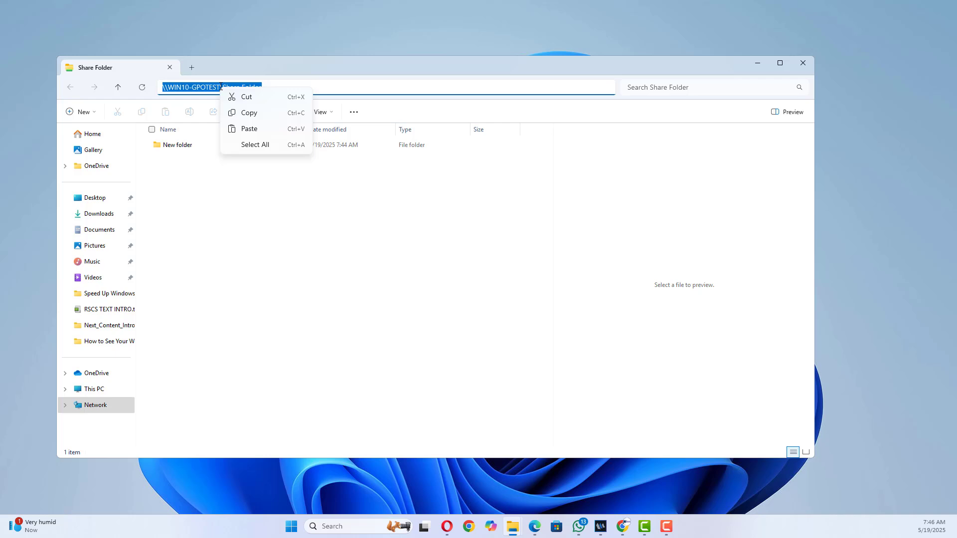
Map the copied \\WIN10-GPOTEST Share Folder path as network drive Z:, then return to This PC
{"action": "left_click", "coordinate": [249, 113]}
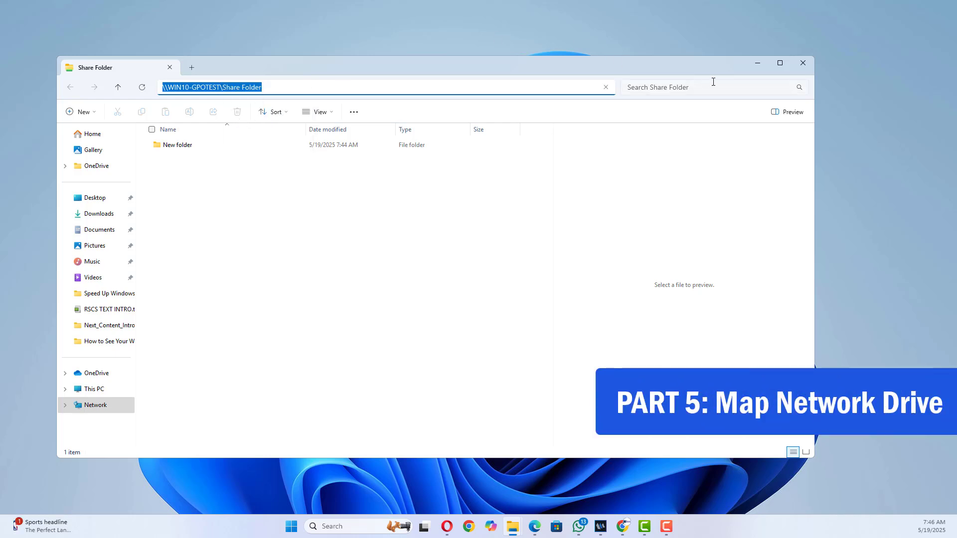
{"action": "right_click", "coordinate": [97, 405]}
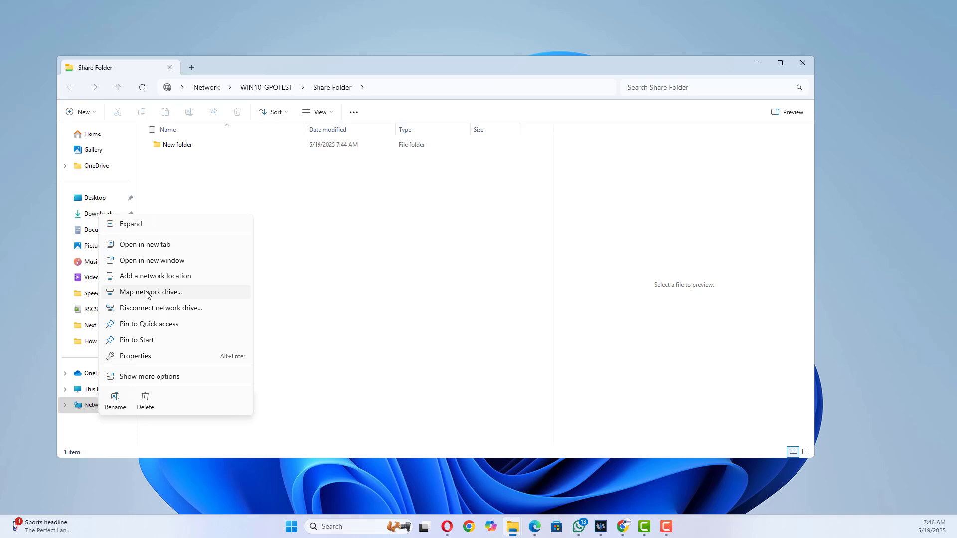
{"action": "left_click", "coordinate": [146, 293]}
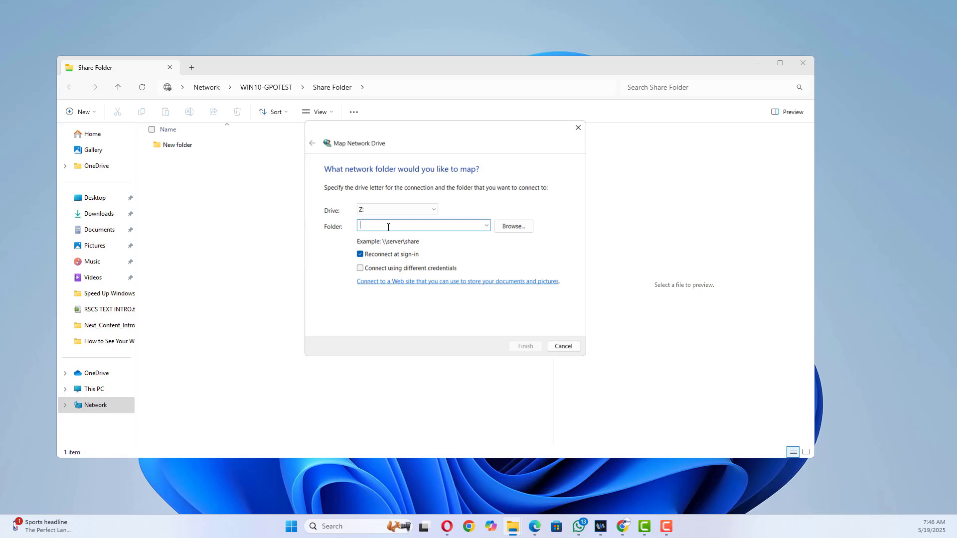
{"action": "key", "text": "ctrl+v"}
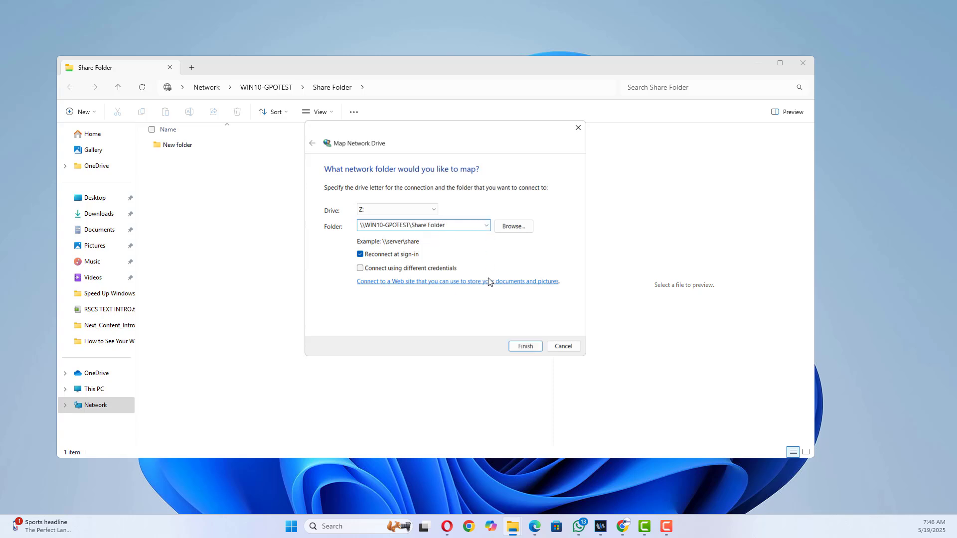
{"action": "left_click", "coordinate": [526, 348]}
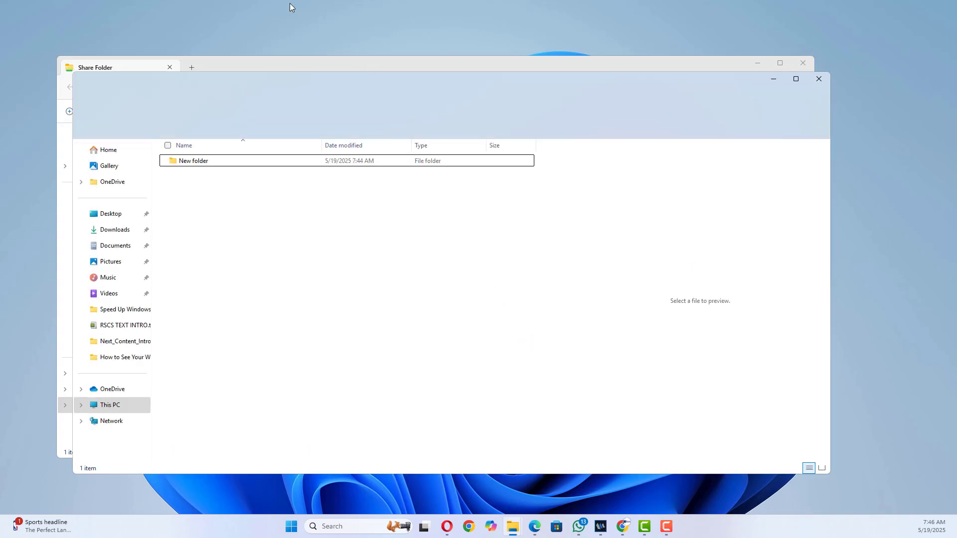
{"action": "left_click", "coordinate": [819, 78]}
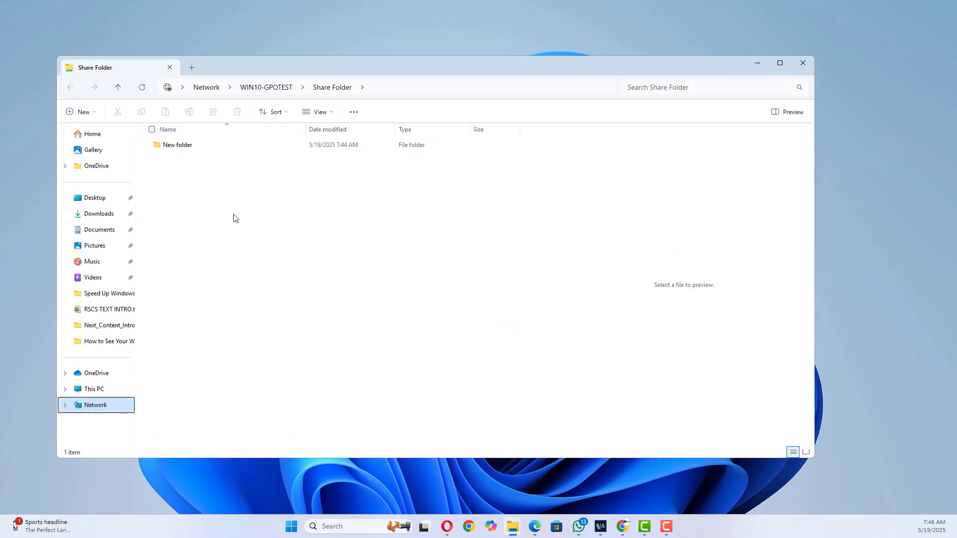
{"action": "left_click", "coordinate": [102, 390]}
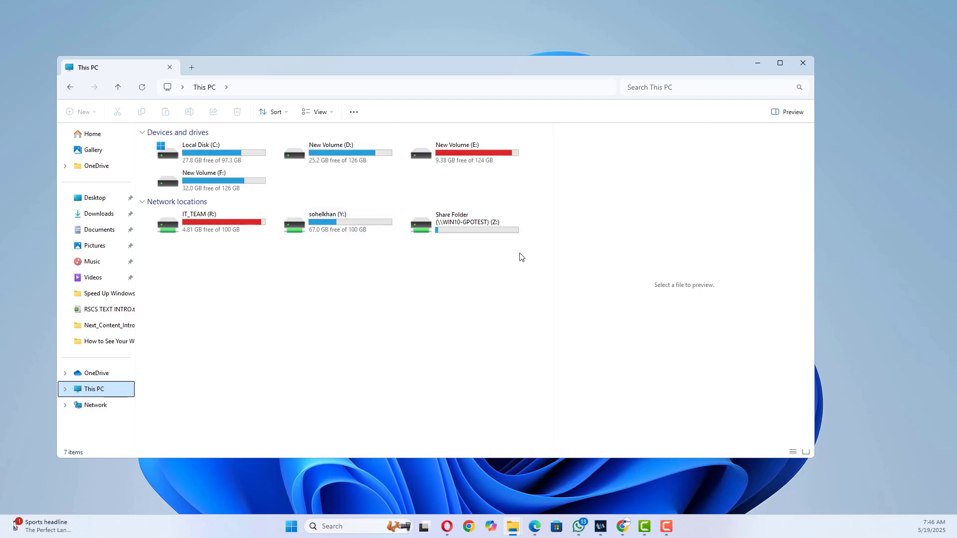
Open Share Folder (Z:) to confirm it shows New folder, then close File Explorer
{"action": "left_click", "coordinate": [455, 227]}
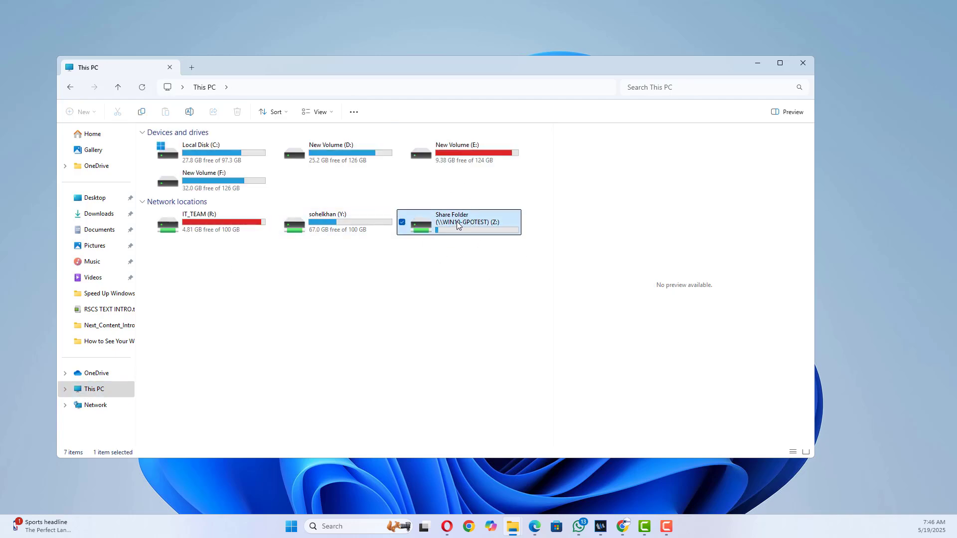
{"action": "double_click", "coordinate": [457, 225]}
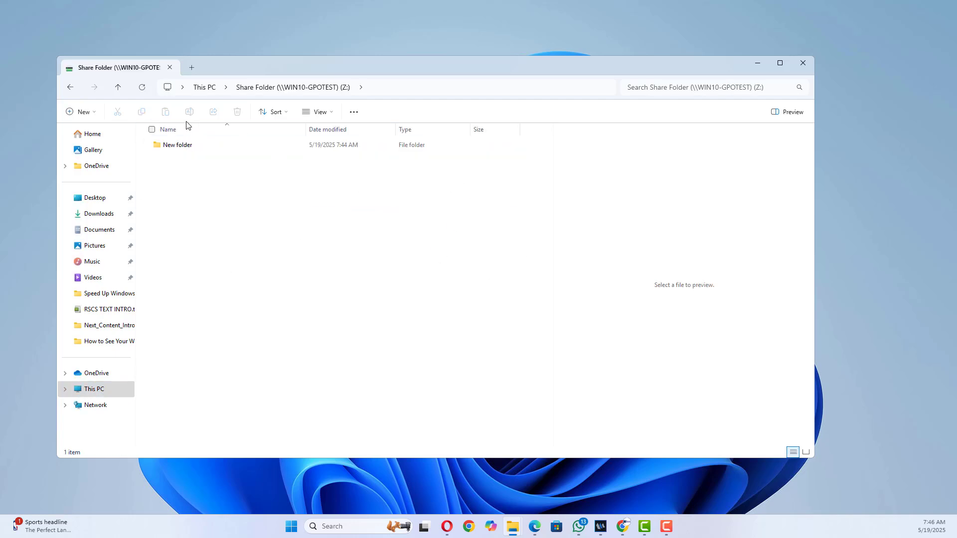
{"action": "left_click", "coordinate": [118, 90]}
{"action": "left_click", "coordinate": [802, 64]}
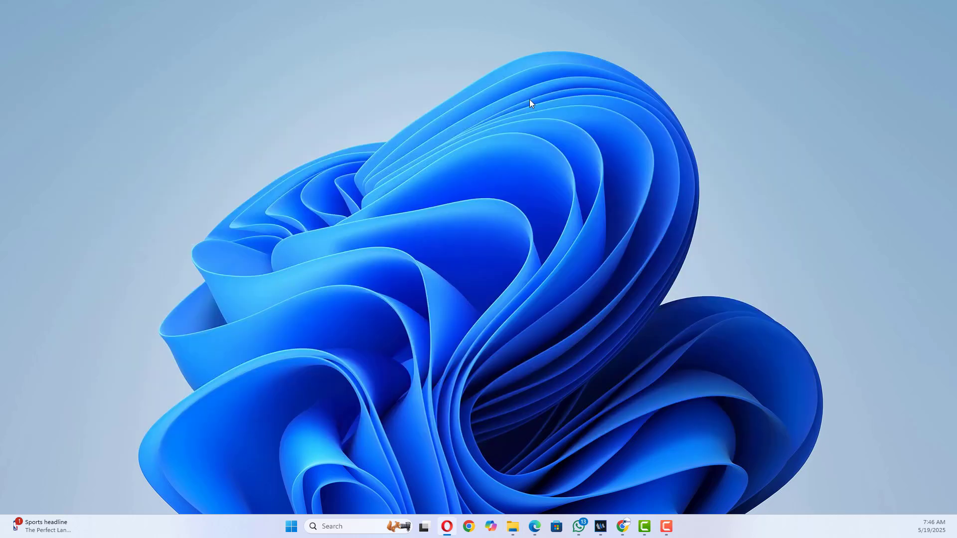